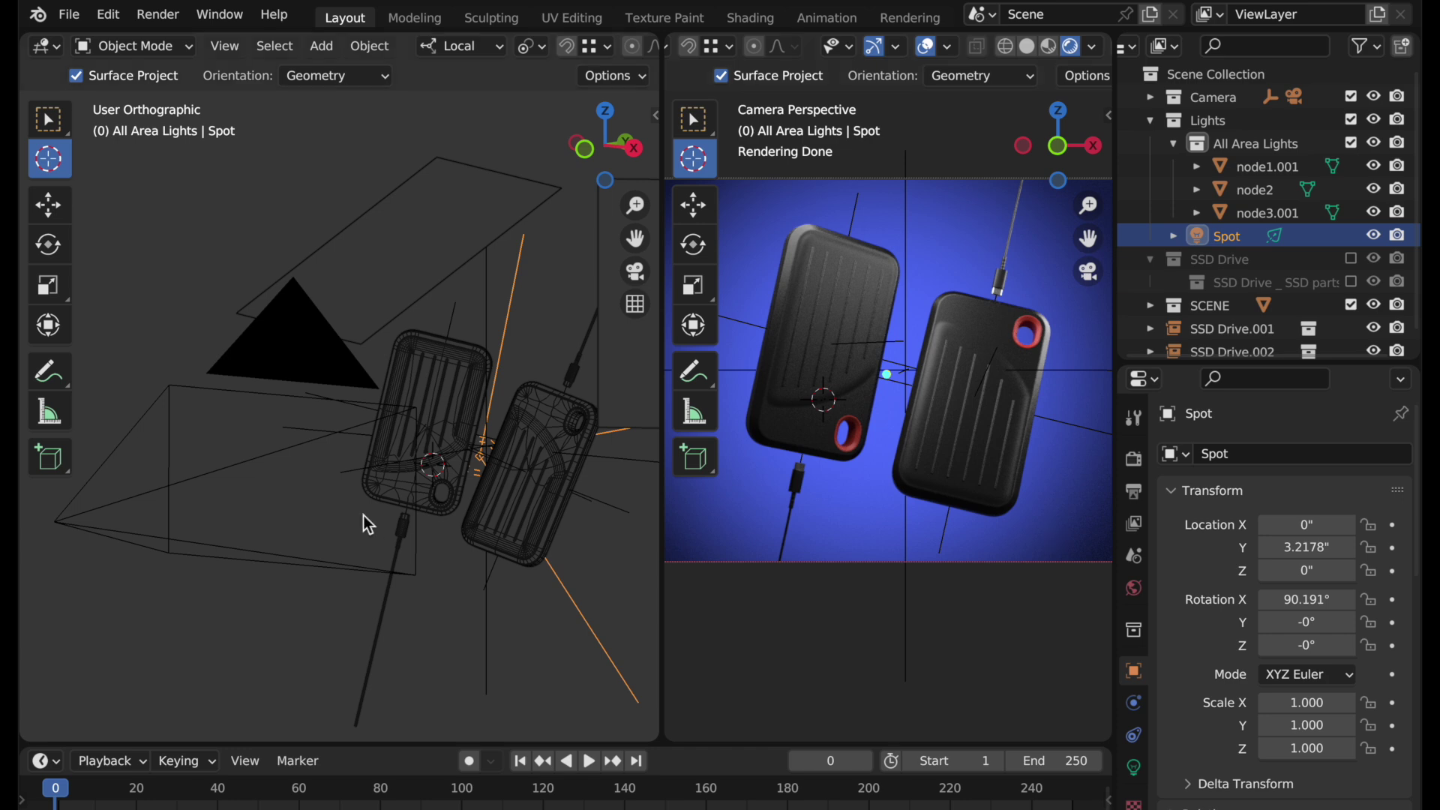
Set the 3D cursor orientation to Geometry and place the cursor on the rounded lower-left corner of the left SSD drive
middle_drag(449, 394, 363, 392)
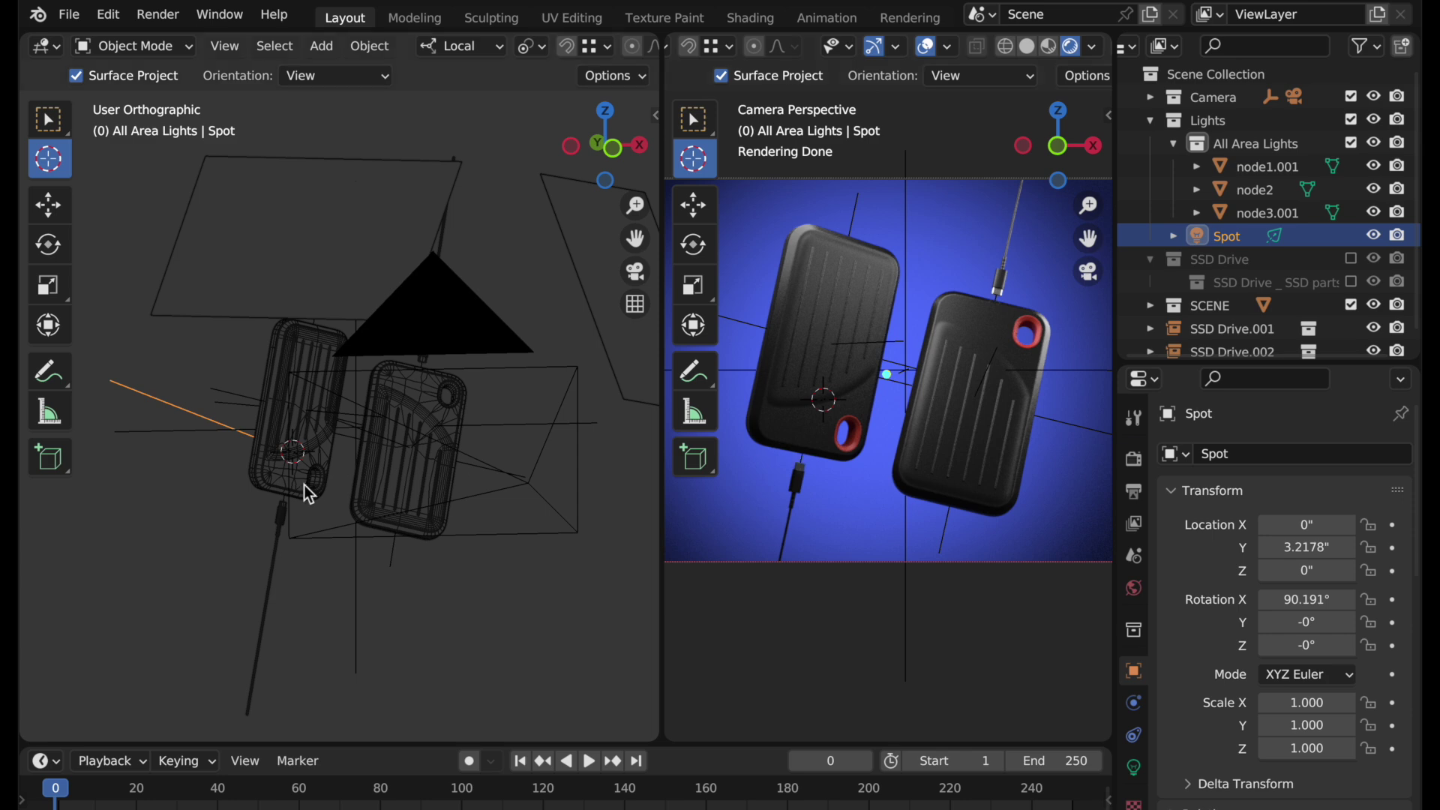
scroll(263, 507, up, 8)
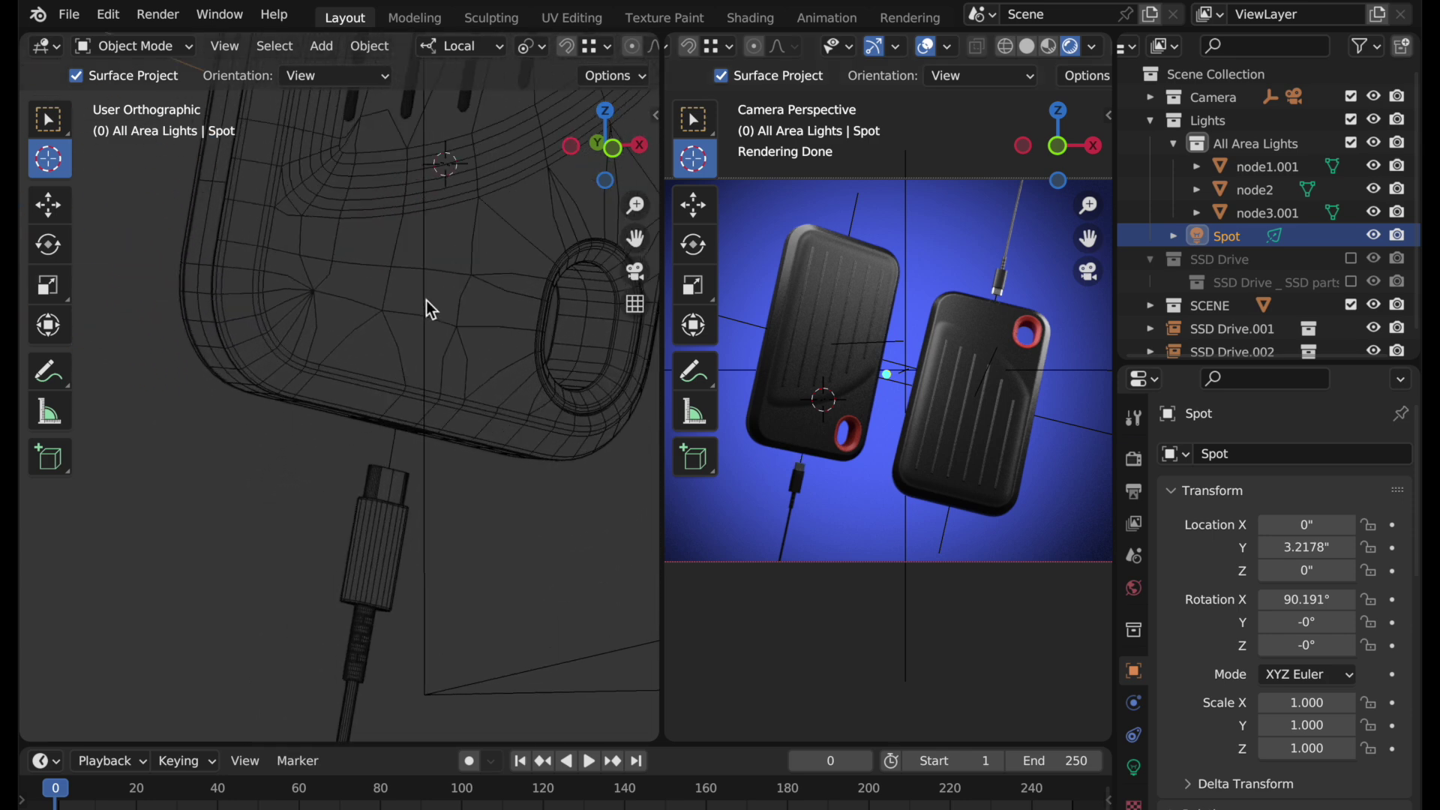
middle_drag(426, 291, 358, 503)
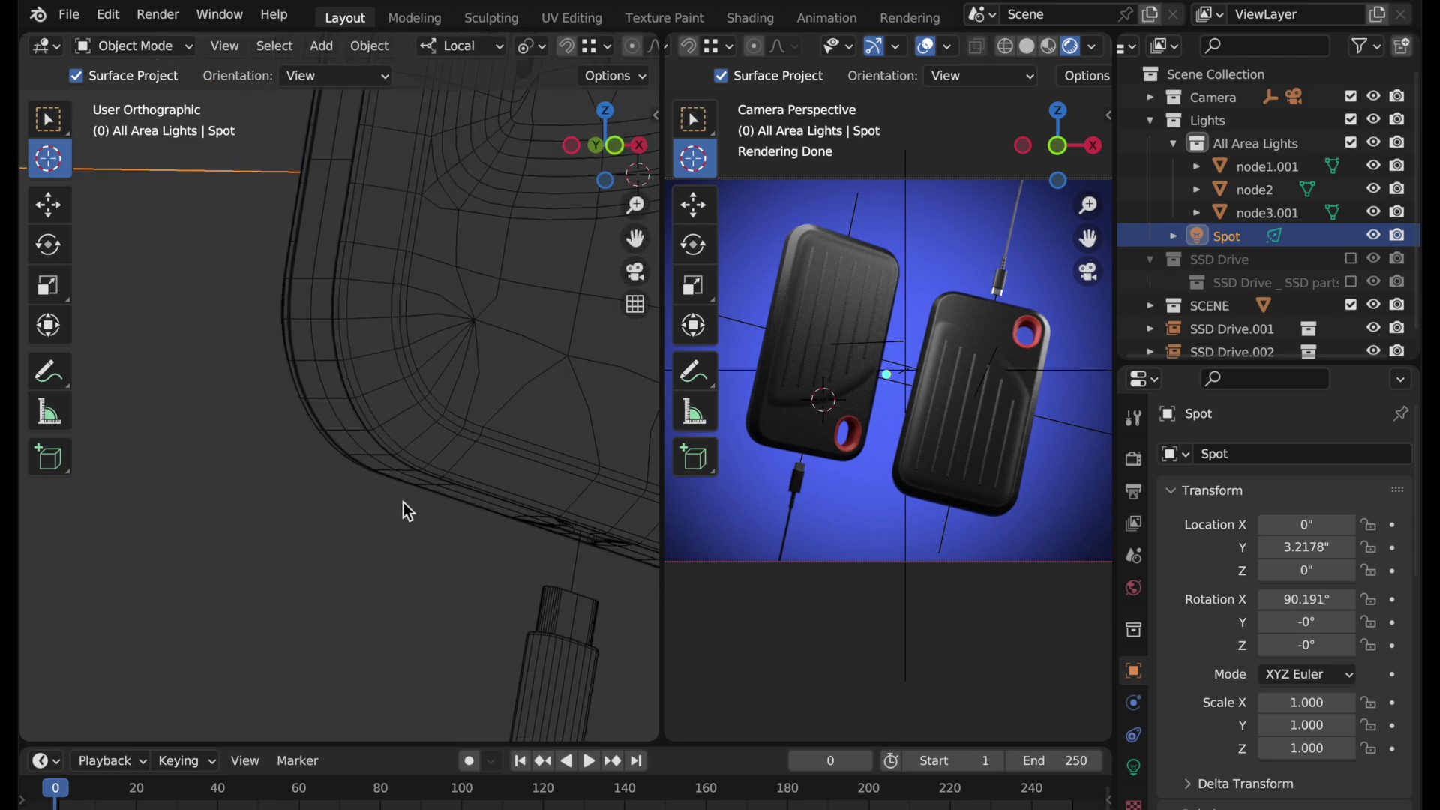
middle_drag(332, 356, 379, 300)
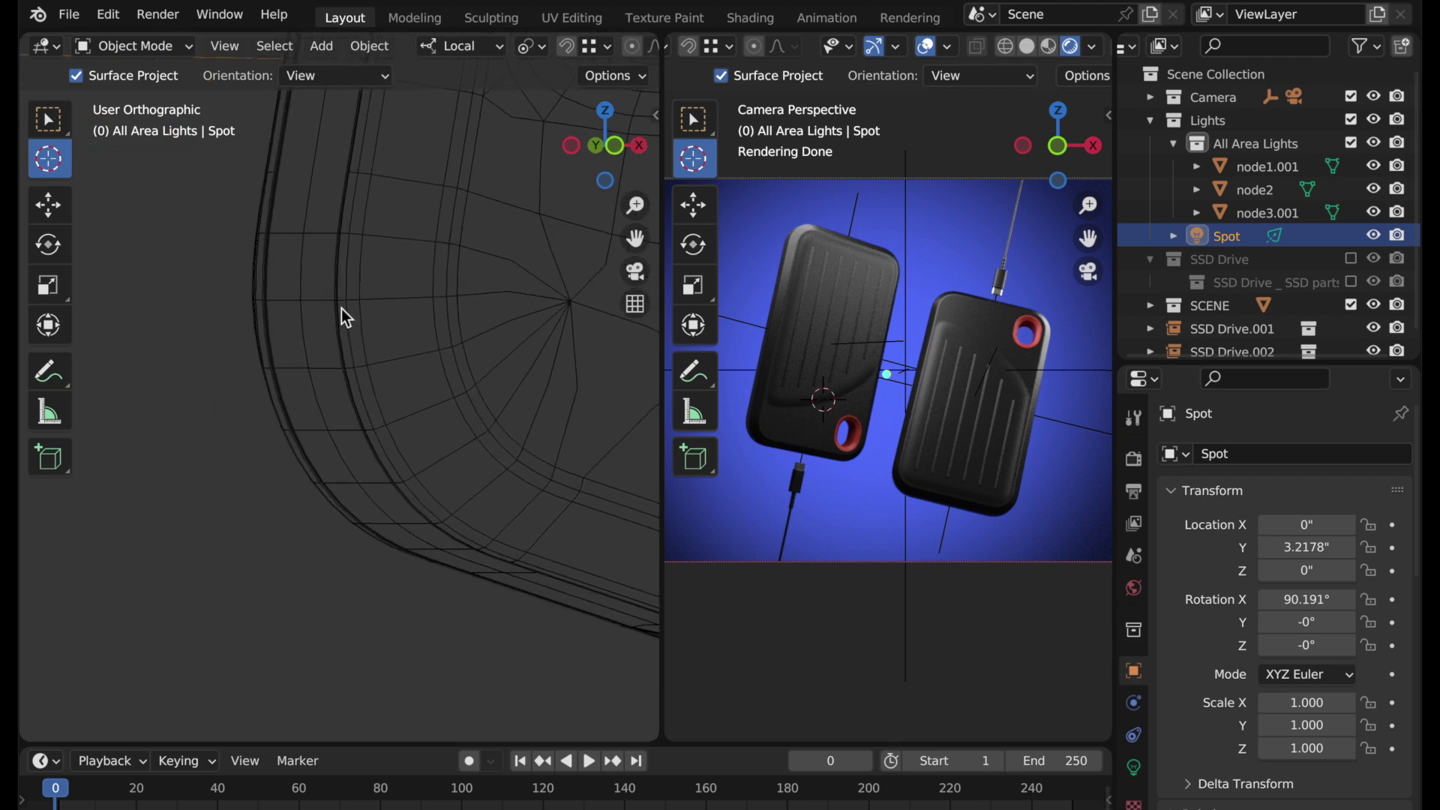
click(331, 398)
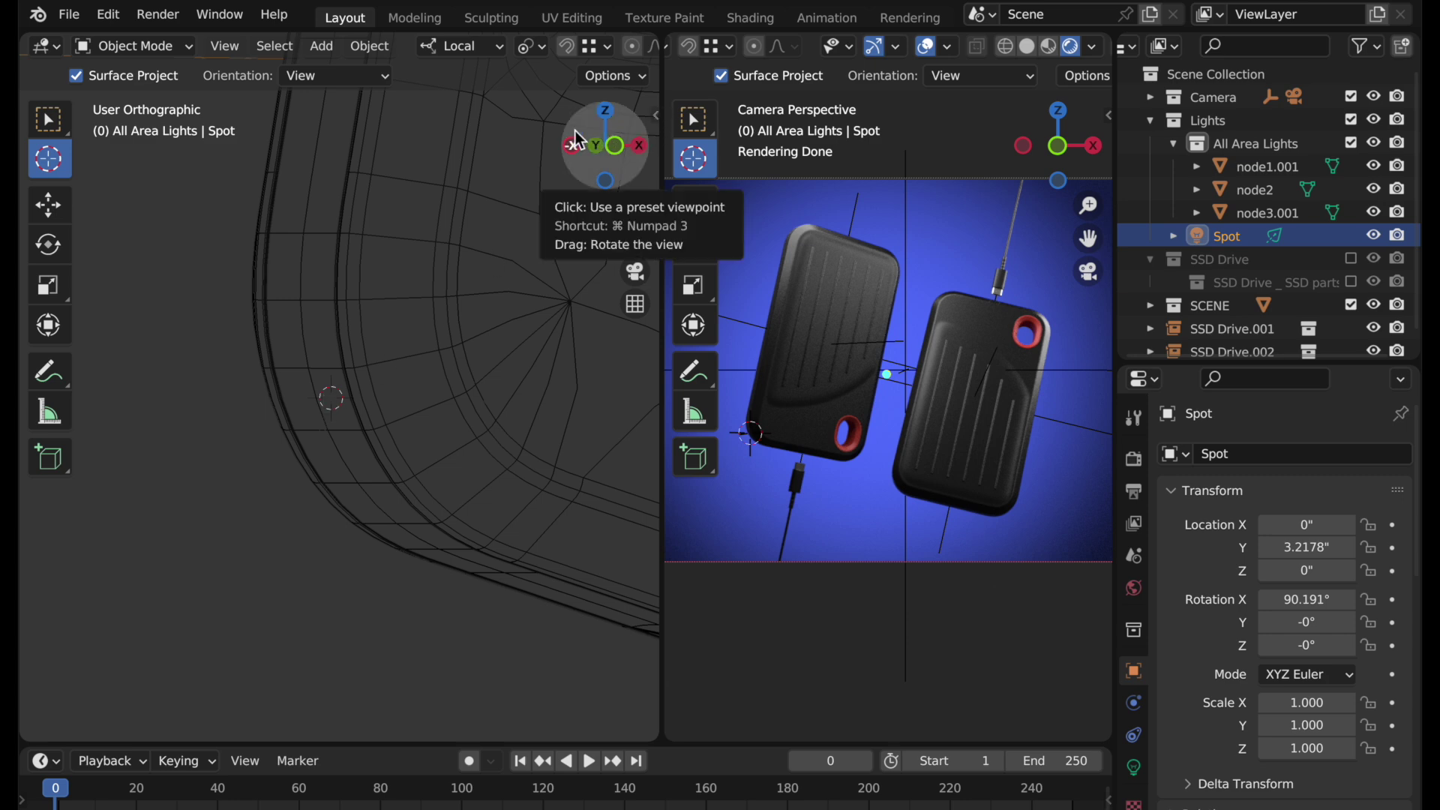
key(n)
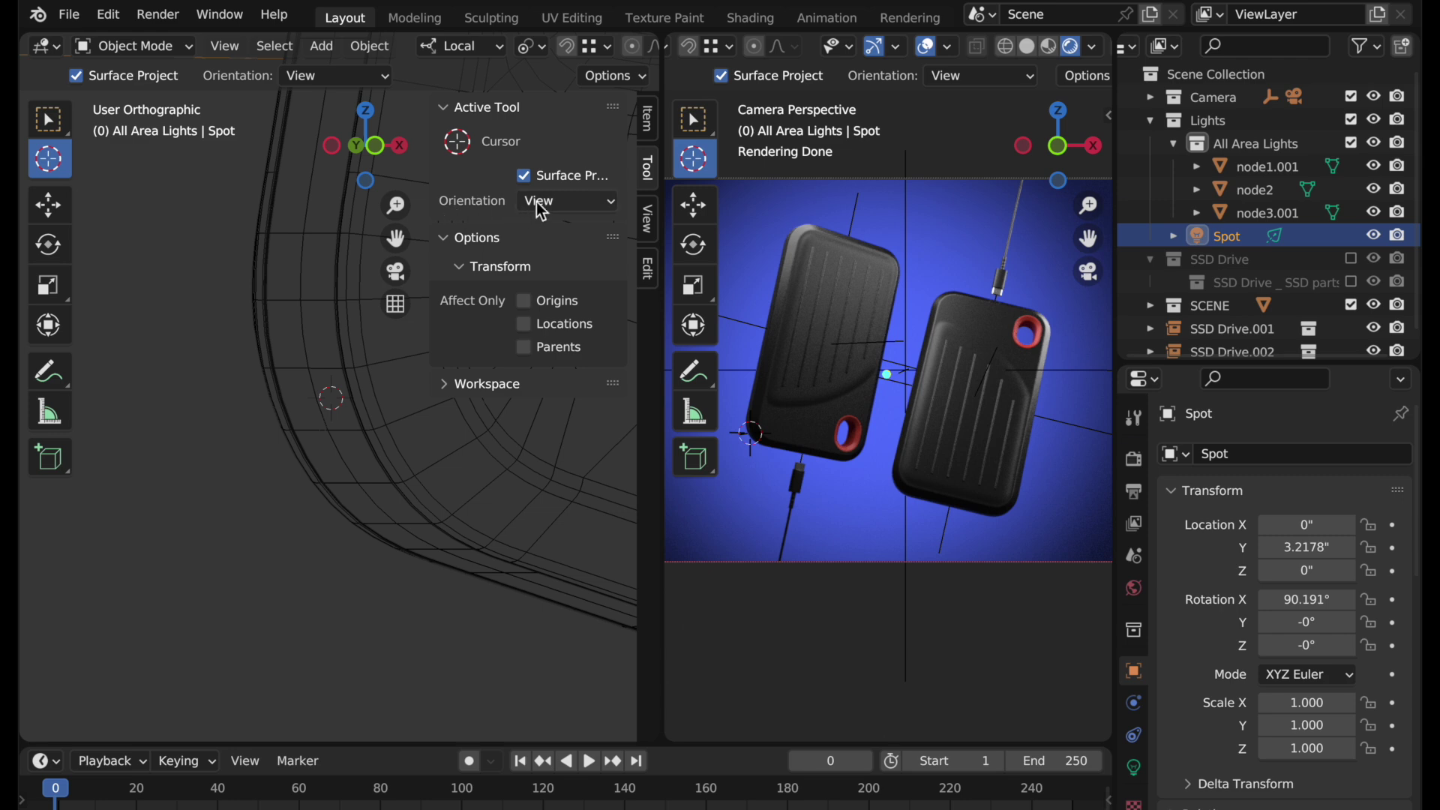
click(561, 201)
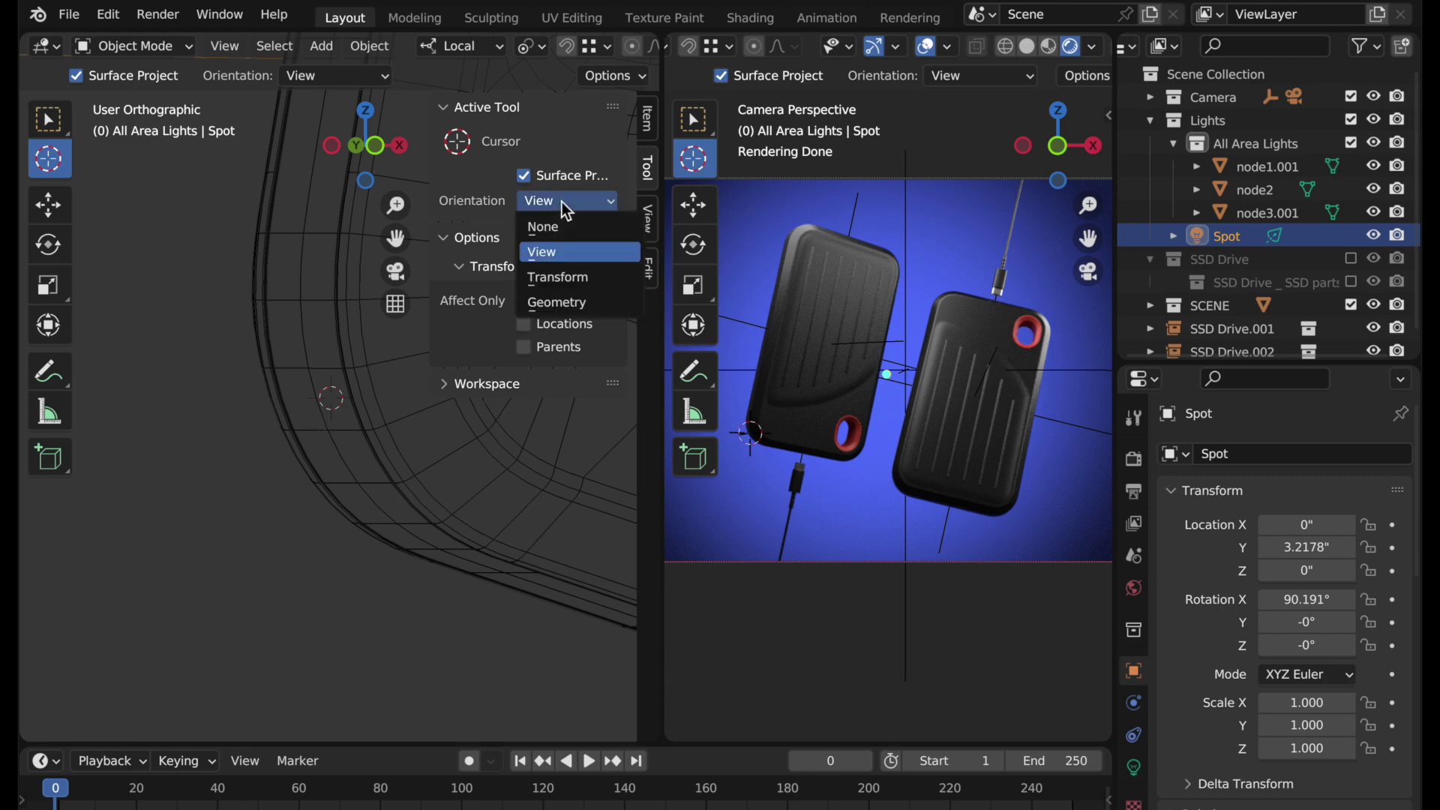
click(564, 306)
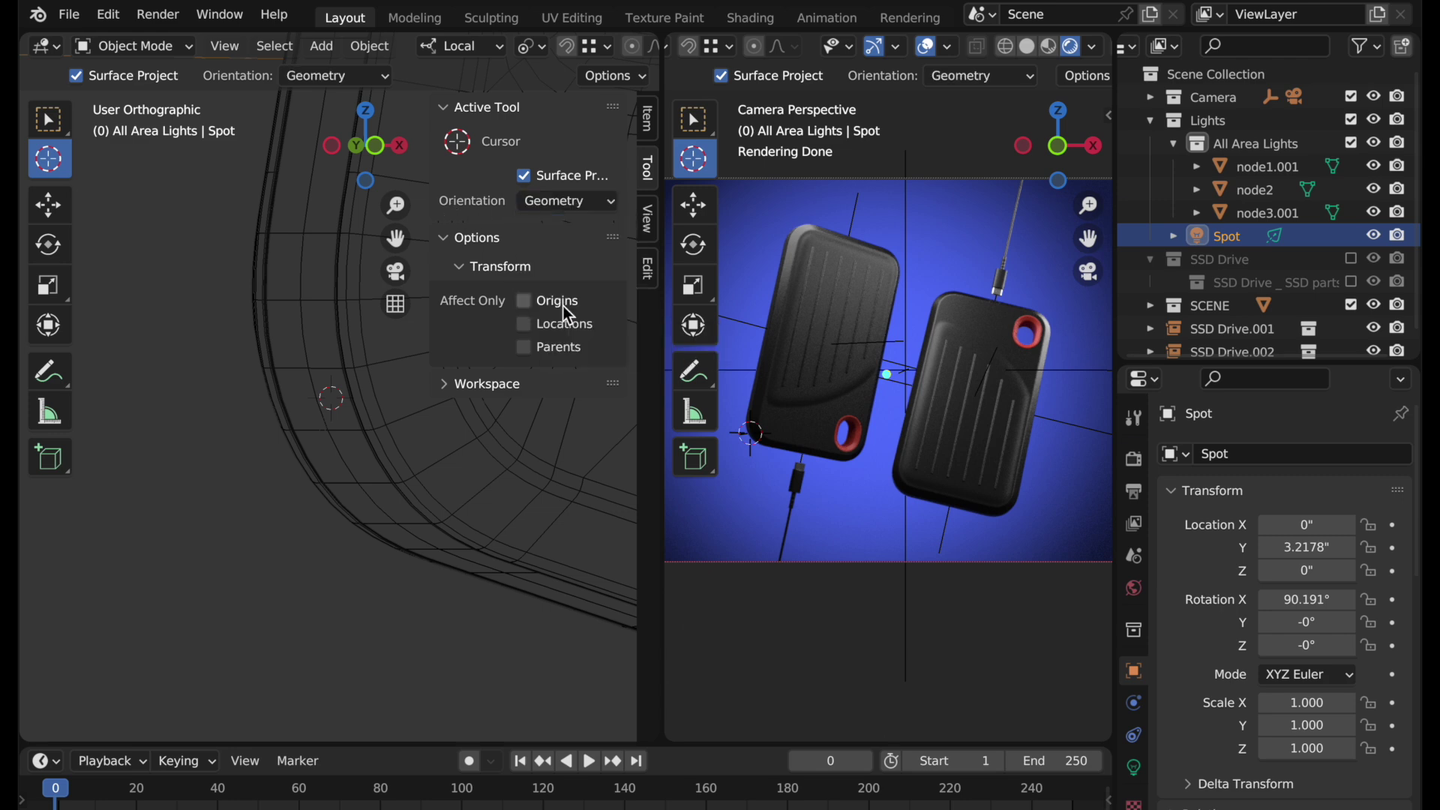
click(318, 357)
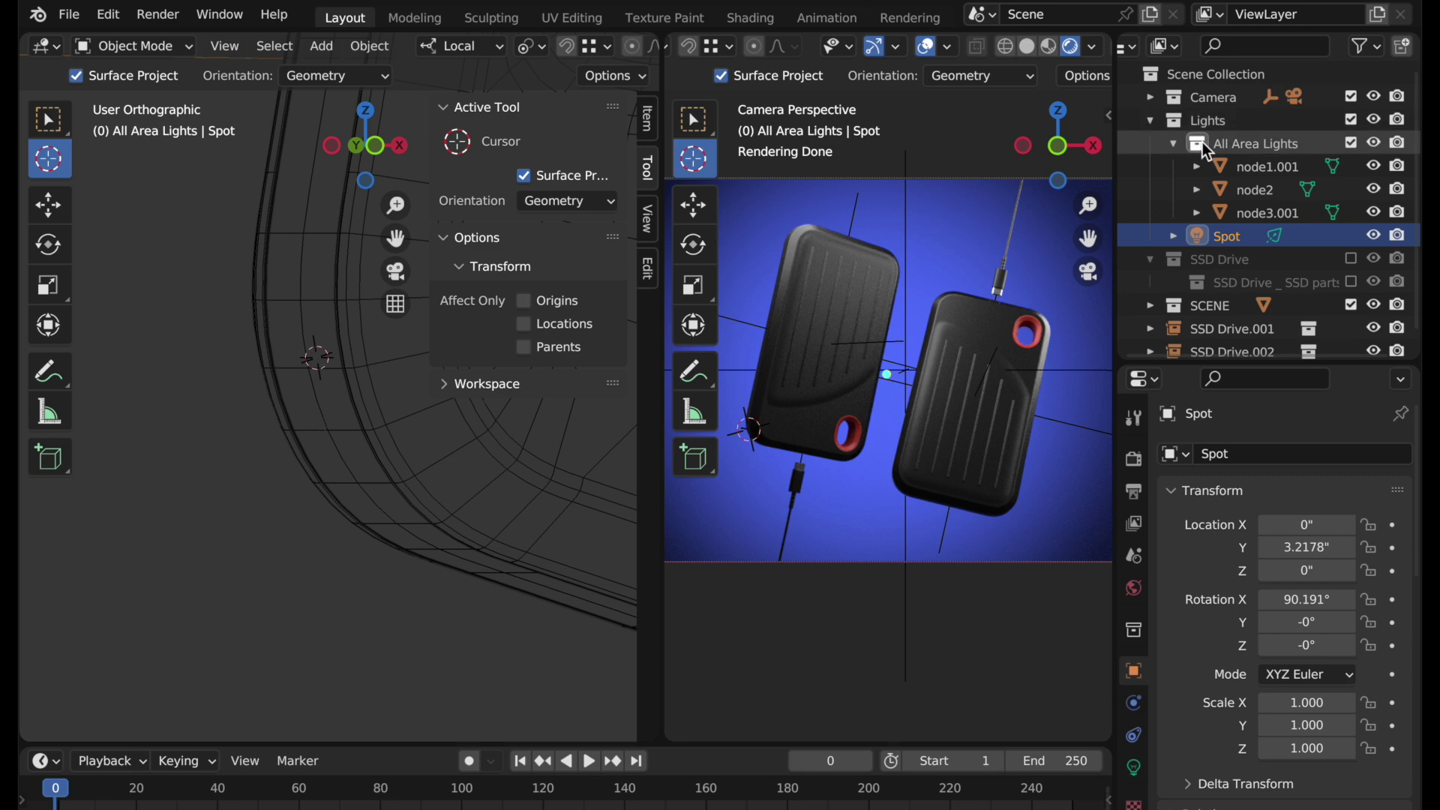
Add a mesh plane to the All Area Lights collection, aligned to the 3D Cursor
click(1276, 145)
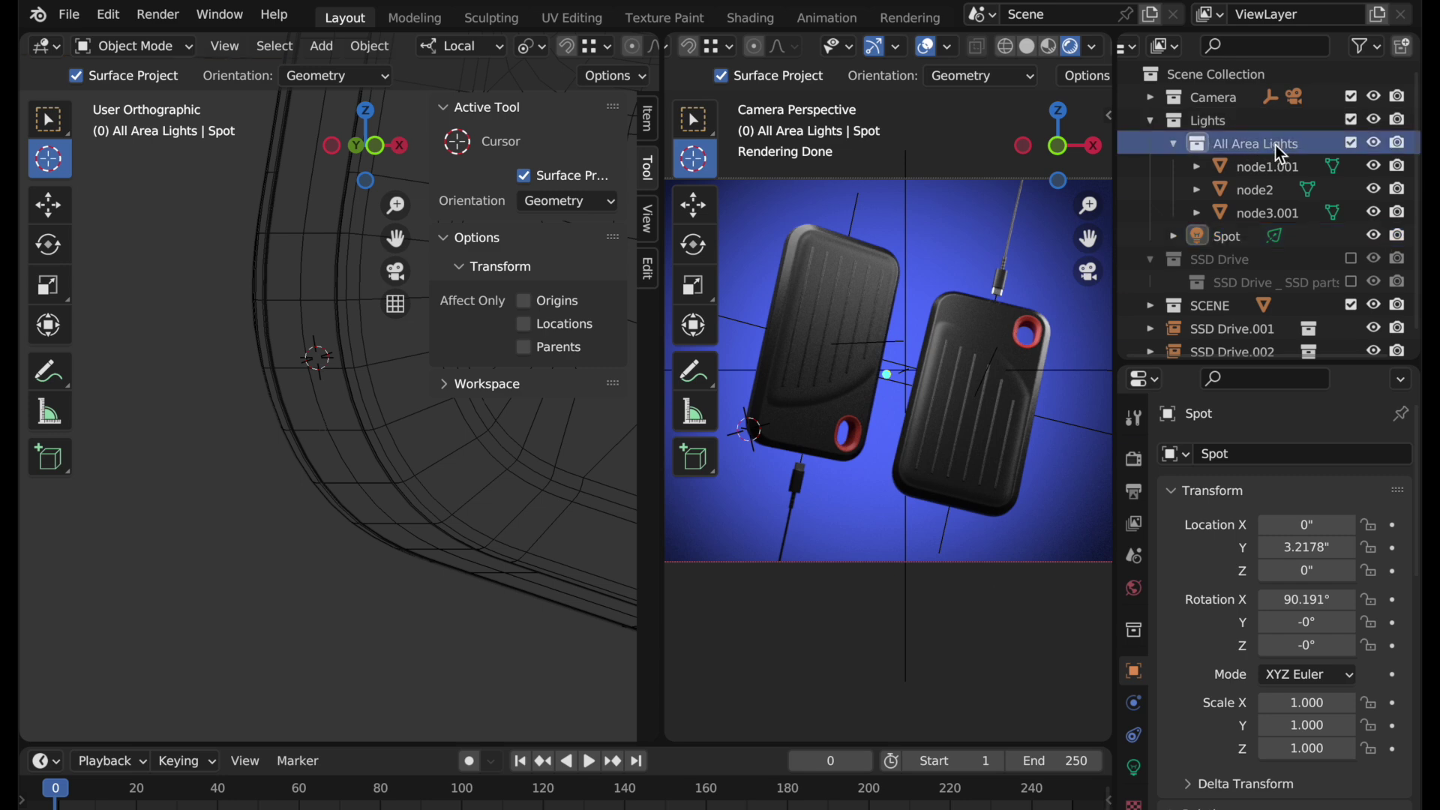
scroll(356, 366, down, 5)
scroll(284, 529, up, 1)
key(shift+a)
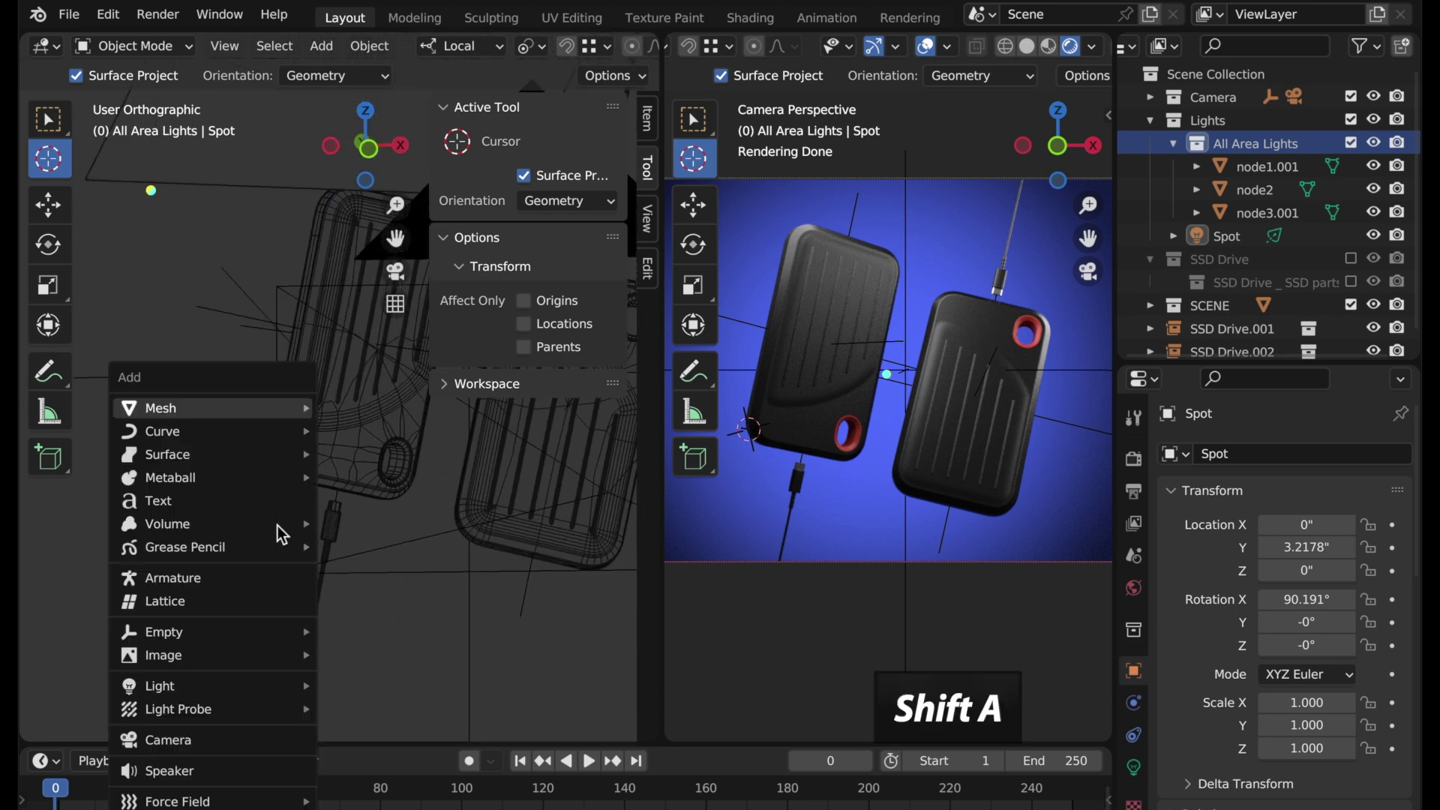
mouse_move(267, 407)
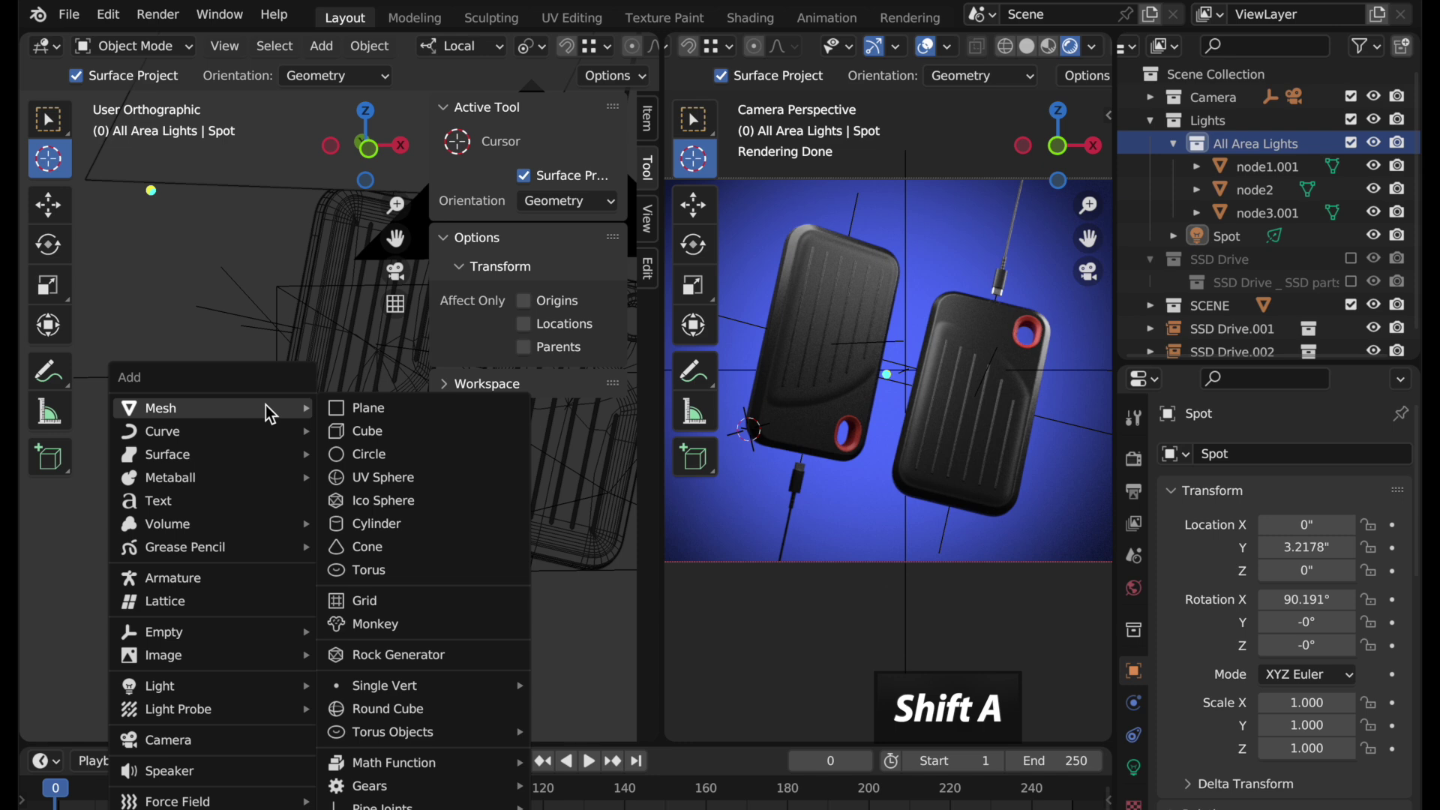
click(361, 407)
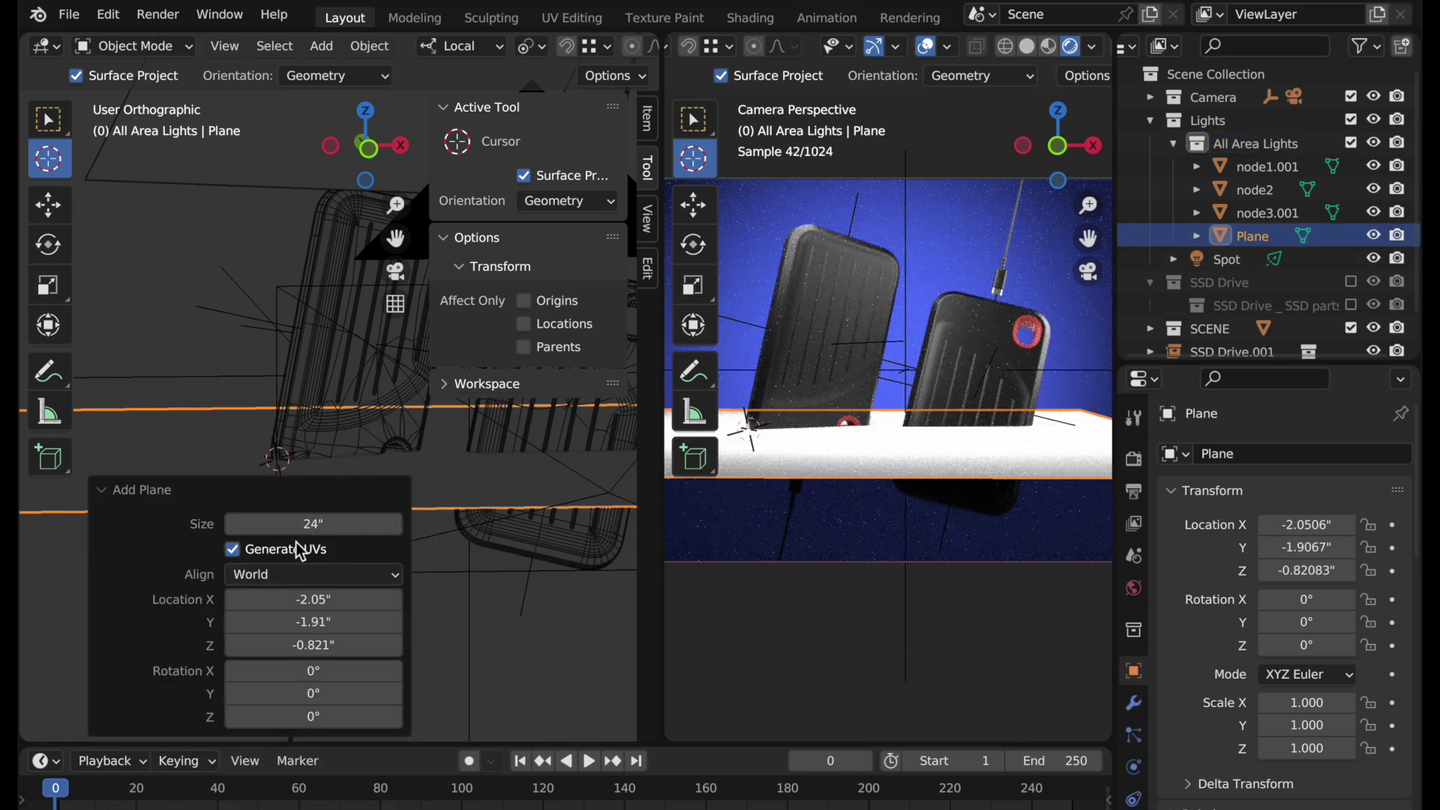
click(263, 574)
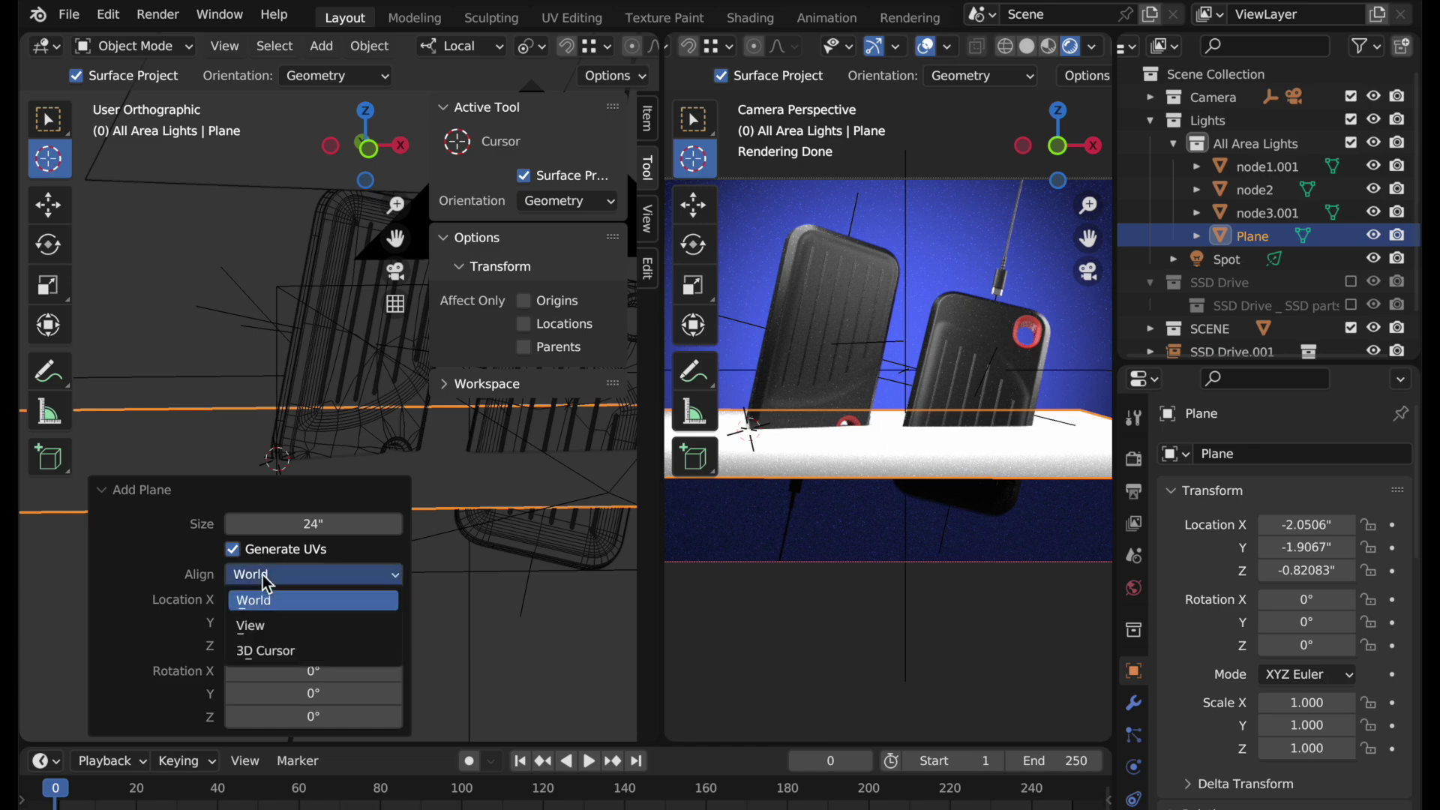
click(277, 654)
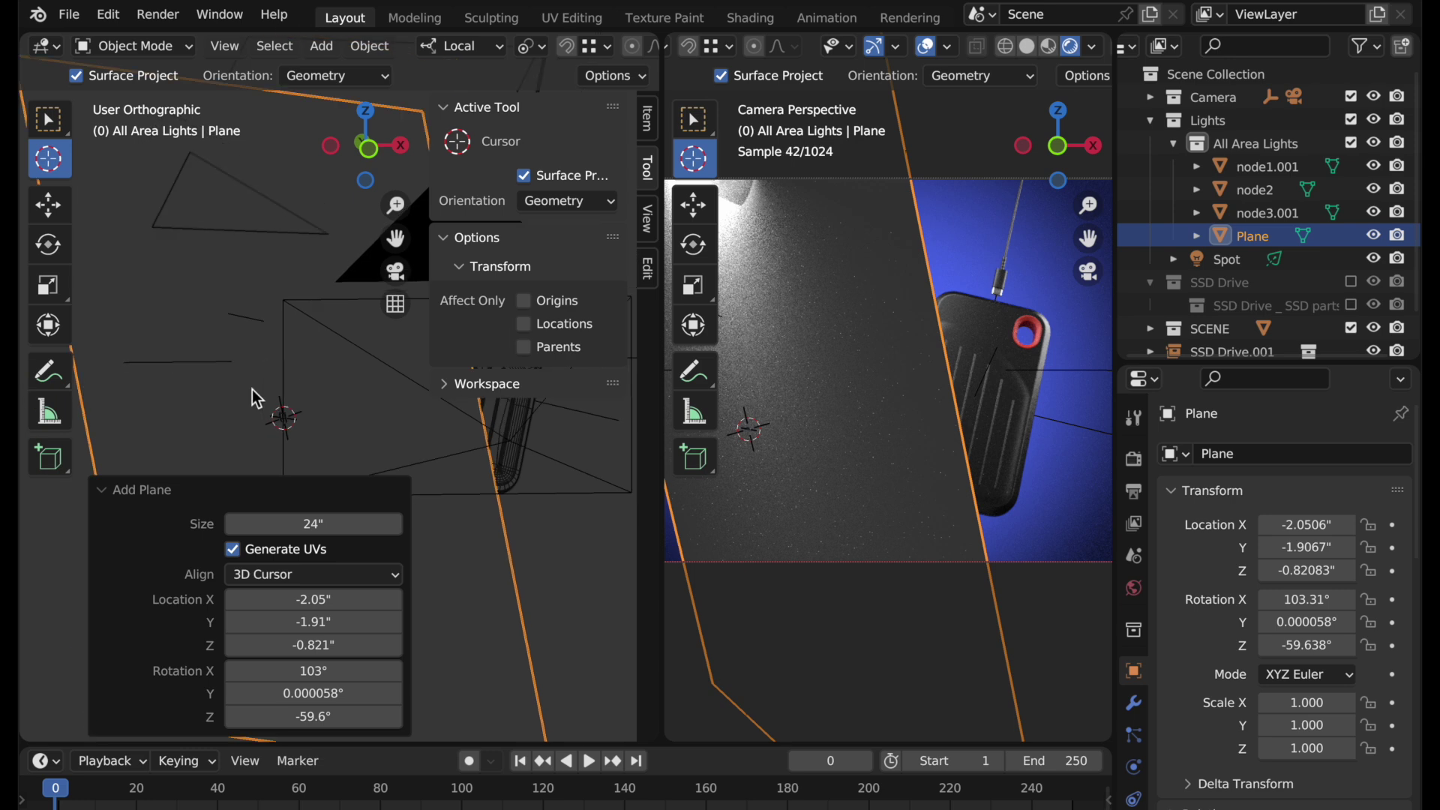
Show the camera viewport in wireframe, activate the Move tool and set the new plane's size to 10"
scroll(255, 405, down, 4)
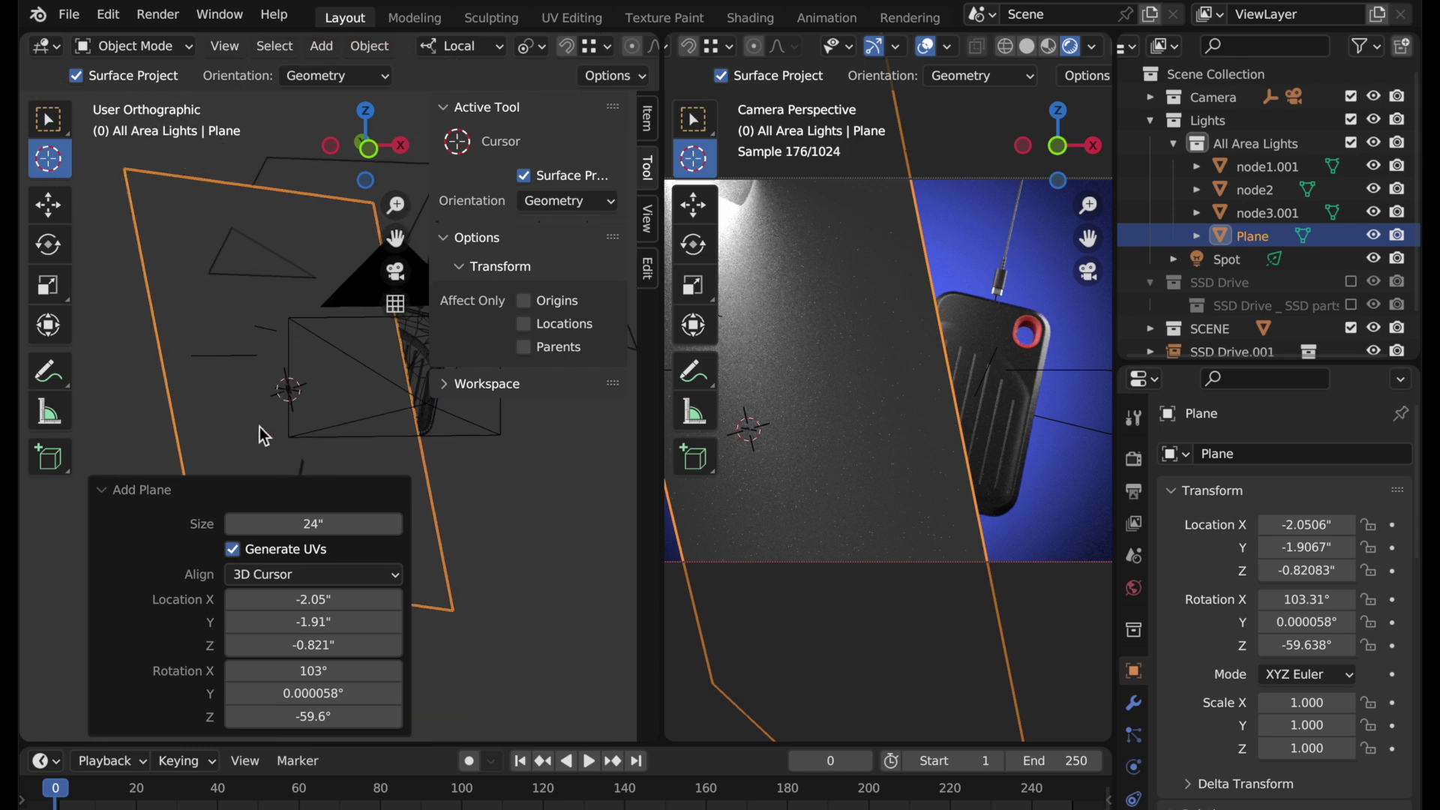
click(1006, 47)
mouse_move(432, 361)
middle_down()
mouse_move(309, 389)
mouse_move(335, 381)
middle_up()
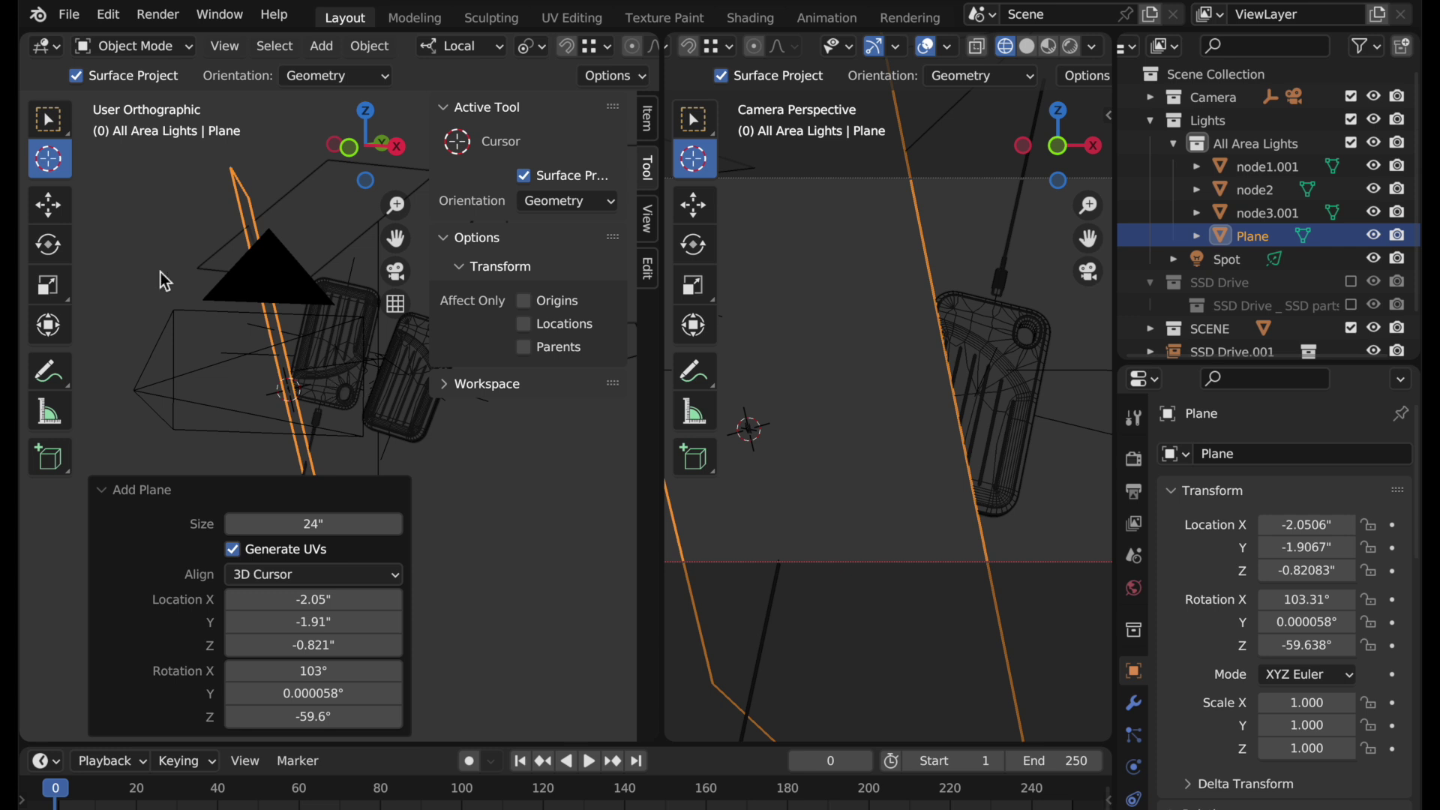
click(48, 211)
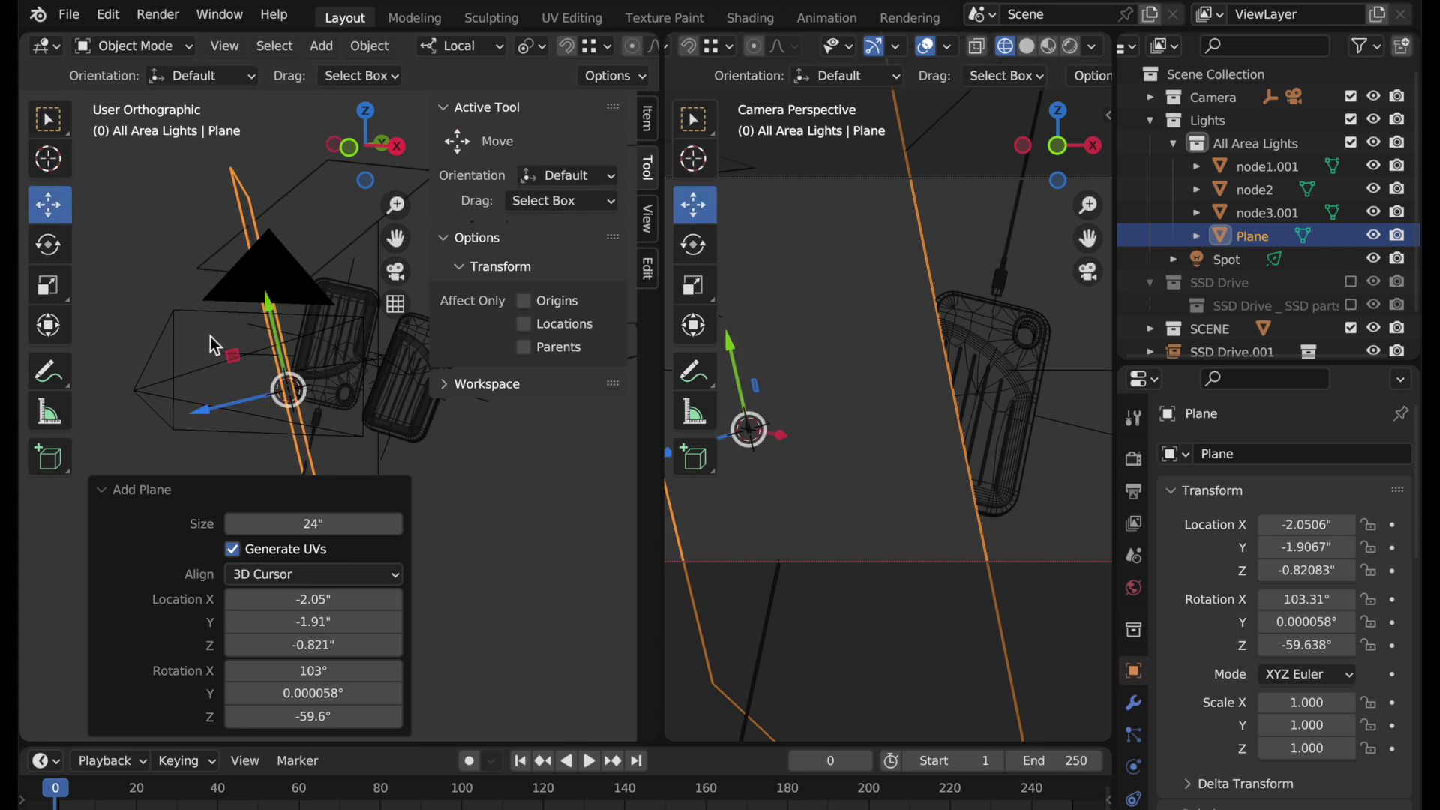
click(330, 529)
text(10)
key(Return)
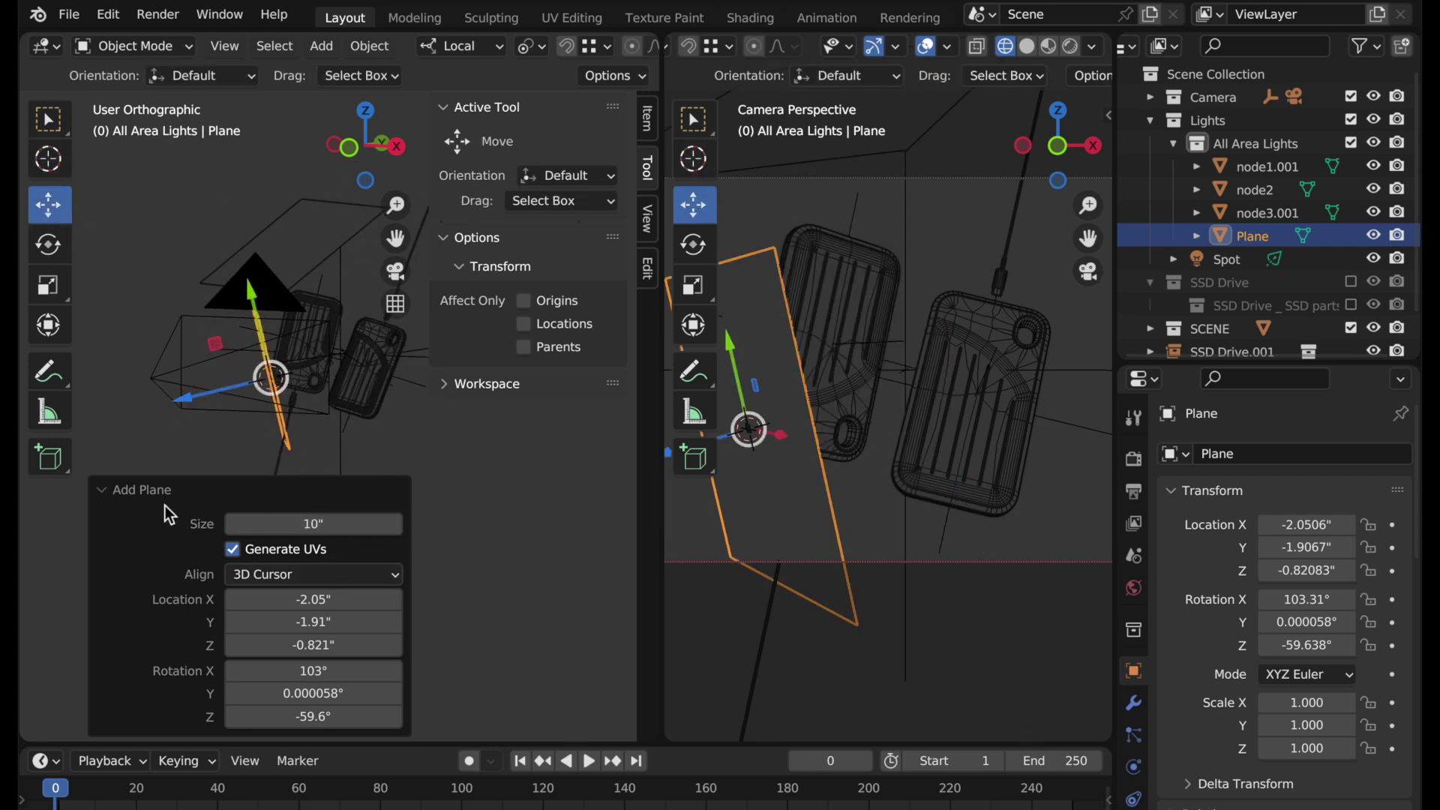
Move the plane along its local Z axis away from the drives, to about X -9.23", Y -6.11", Z -2.79"
click(102, 491)
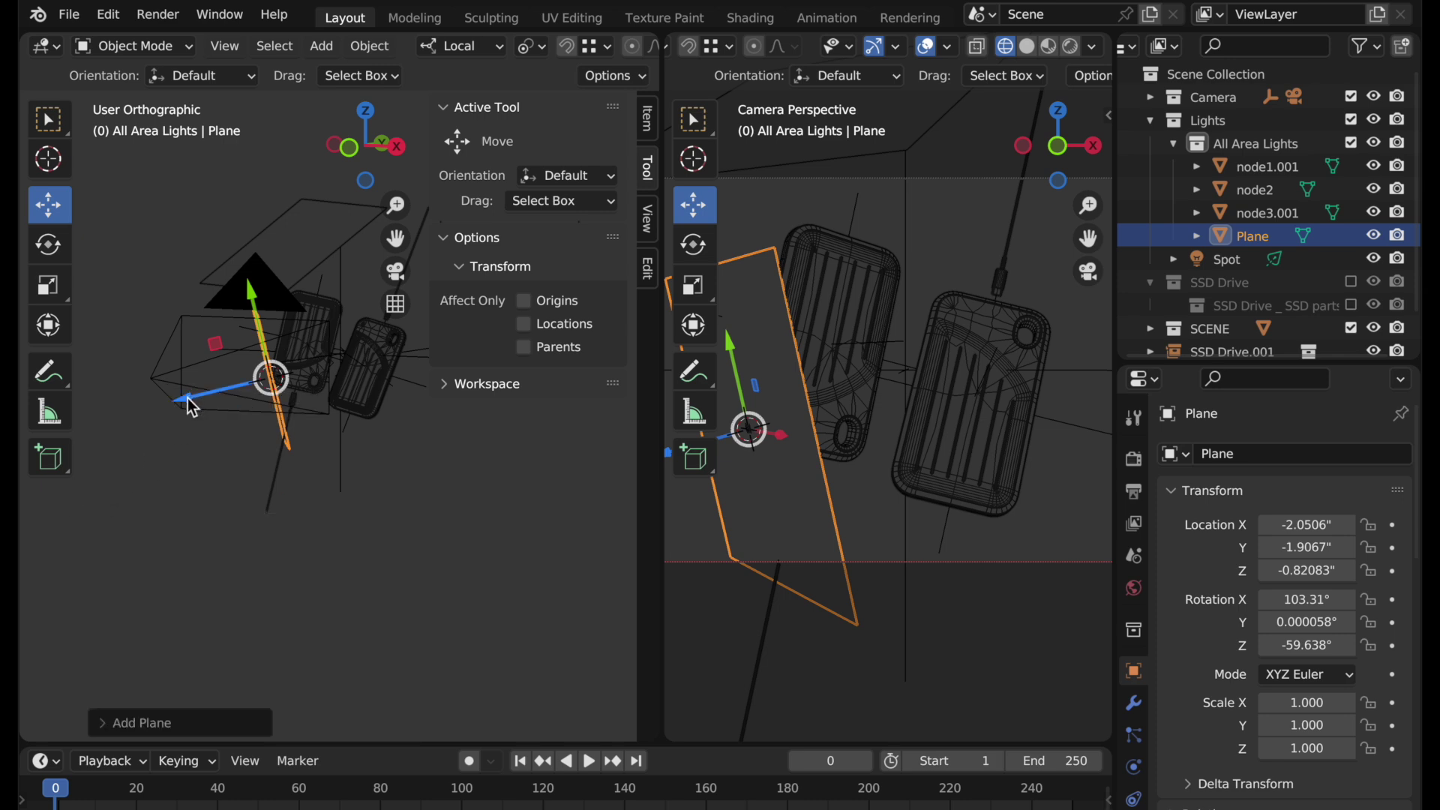
drag(187, 398, 81, 463)
middle_drag(177, 462, 295, 343)
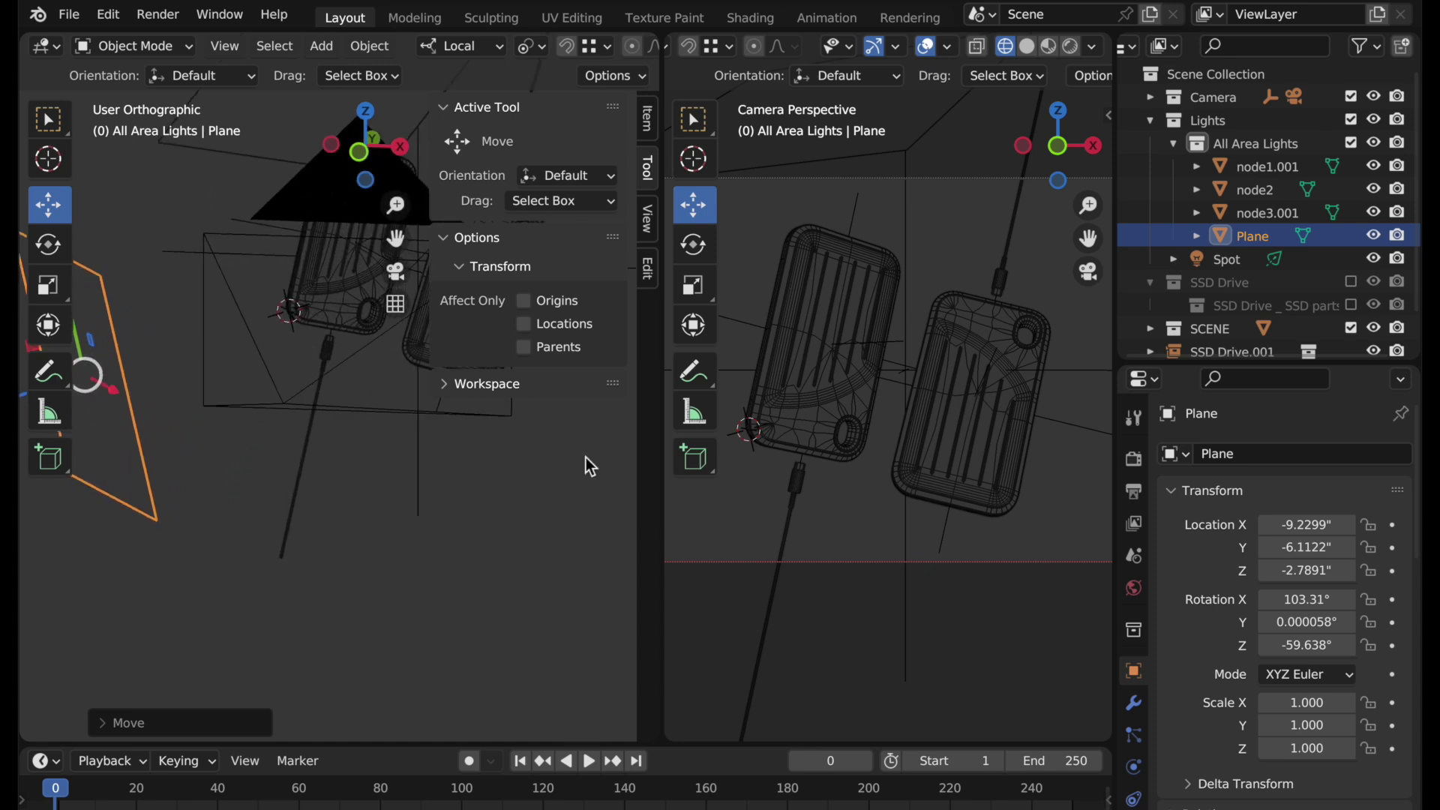
Assign the existing Glow 01 material to the plane and return the camera viewport to rendered shading
scroll(1136, 797, down, 3)
click(1136, 797)
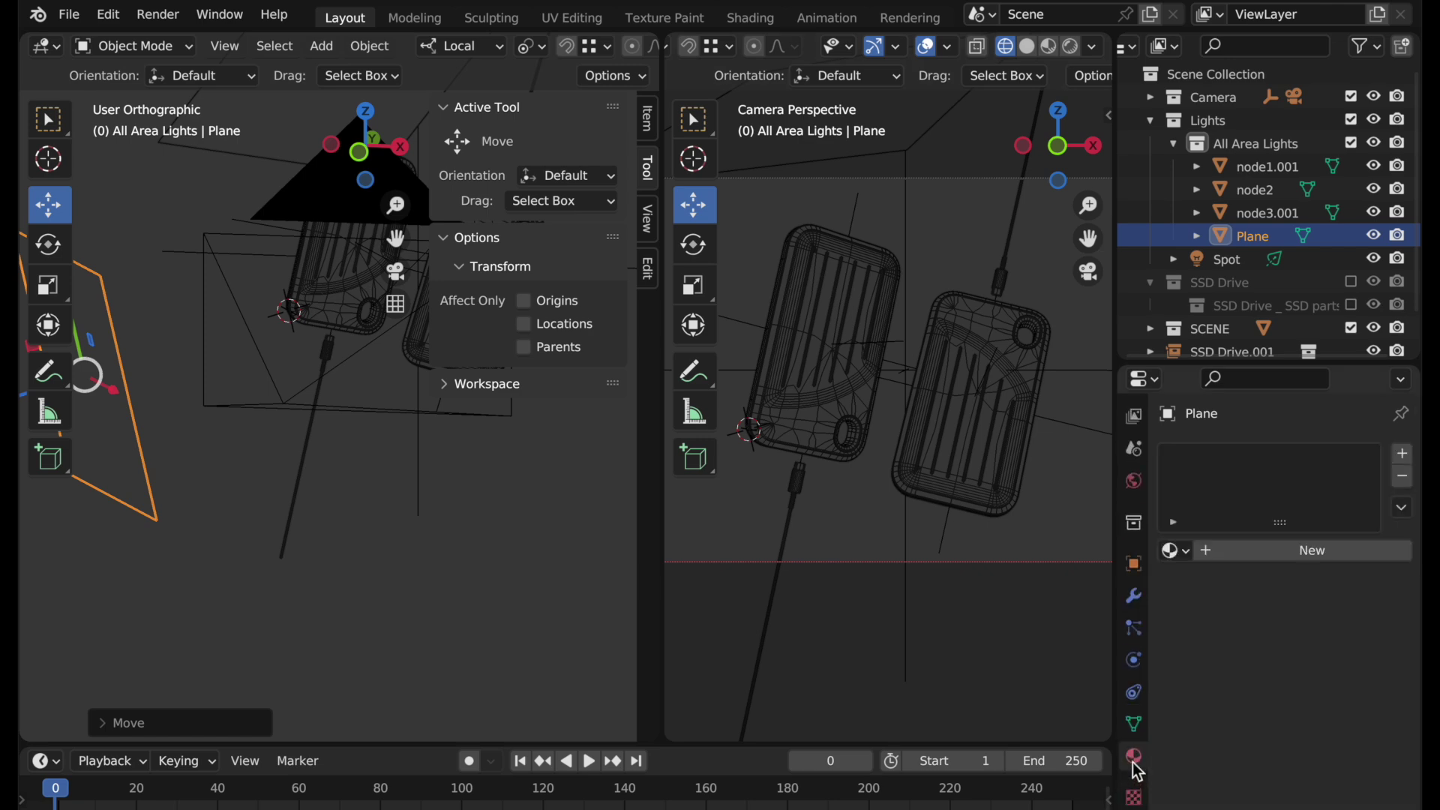
click(1178, 552)
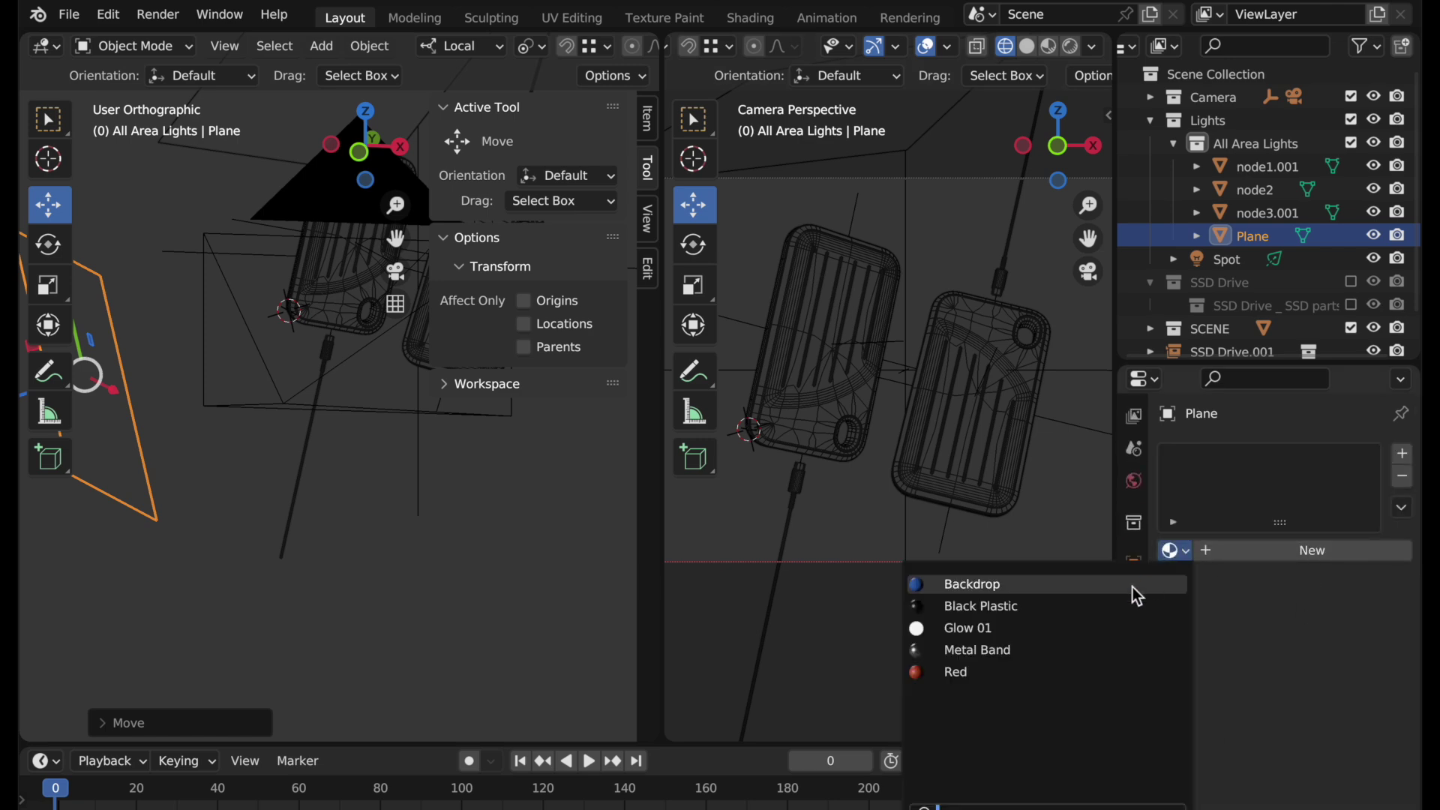
click(1092, 629)
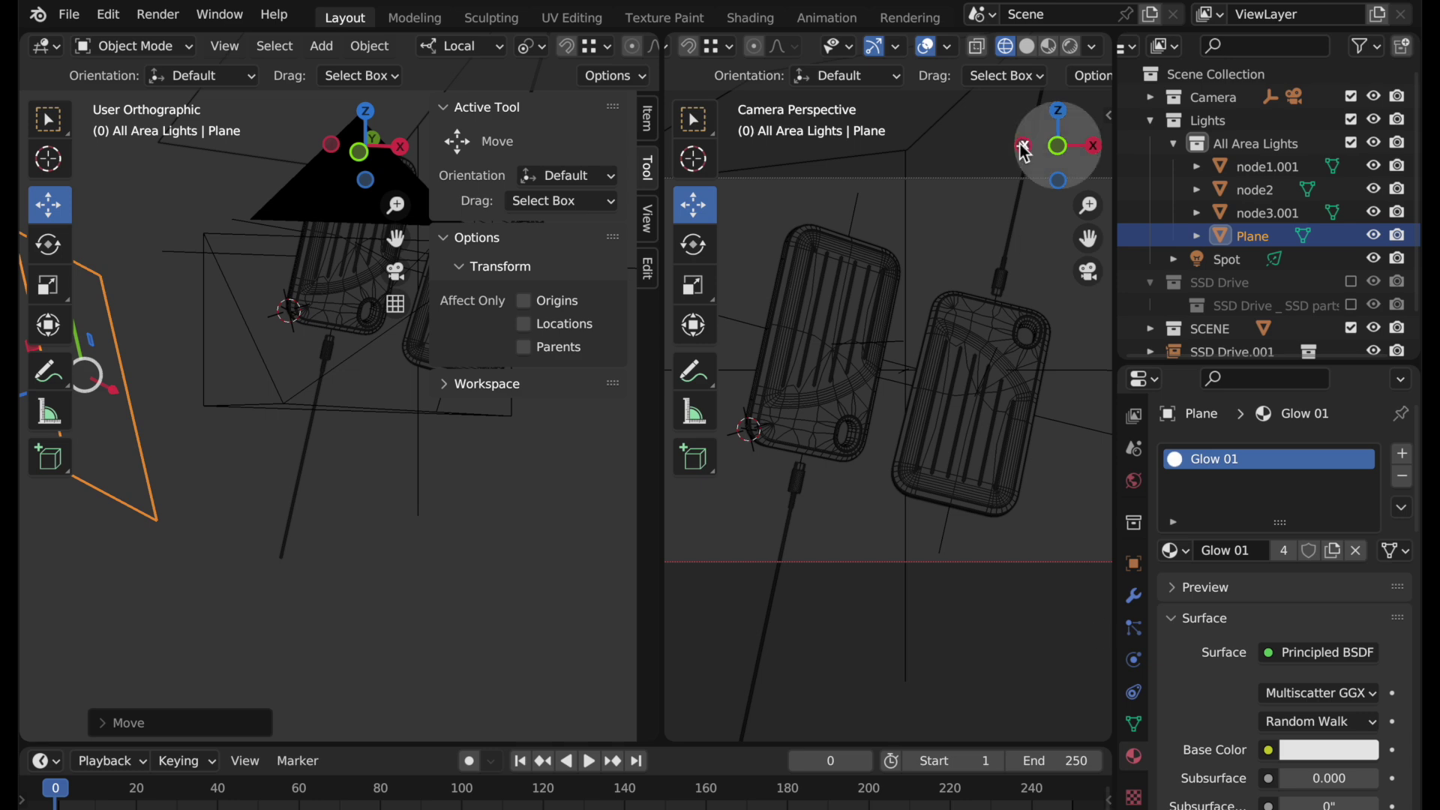
click(1071, 51)
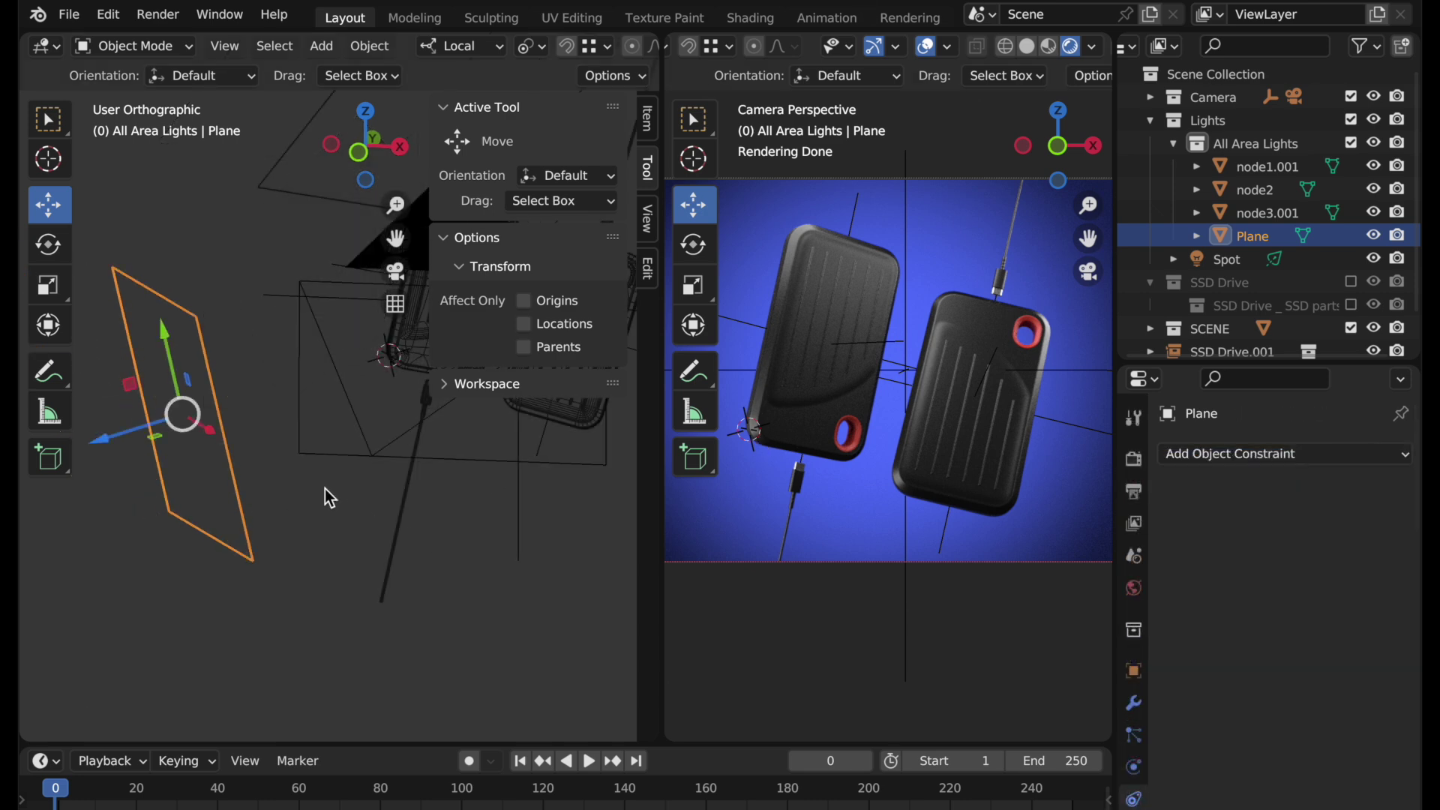
Add a Plain Axes empty at the 3D cursor on the left drive's corner
key(shift+a)
mouse_move(325, 488)
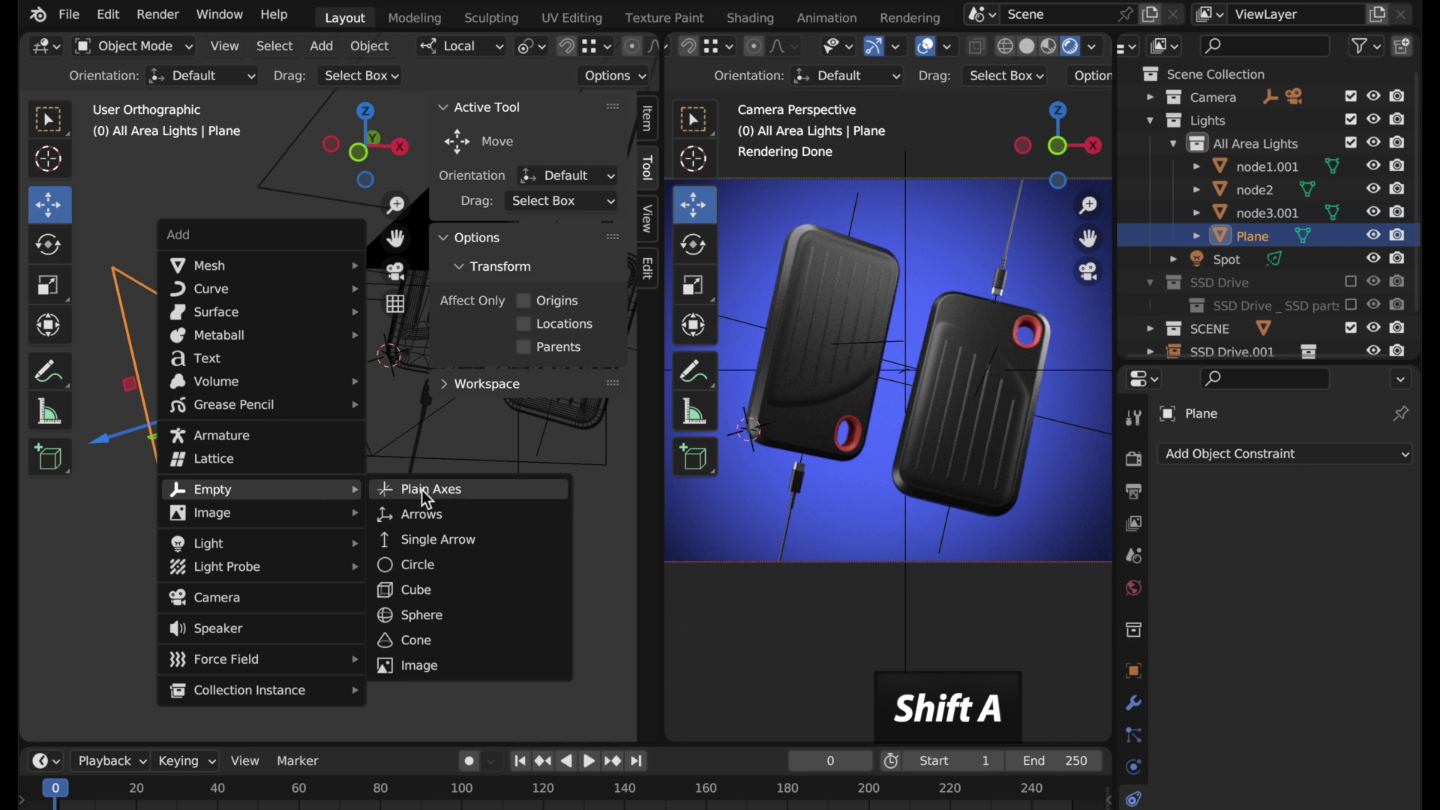
click(421, 488)
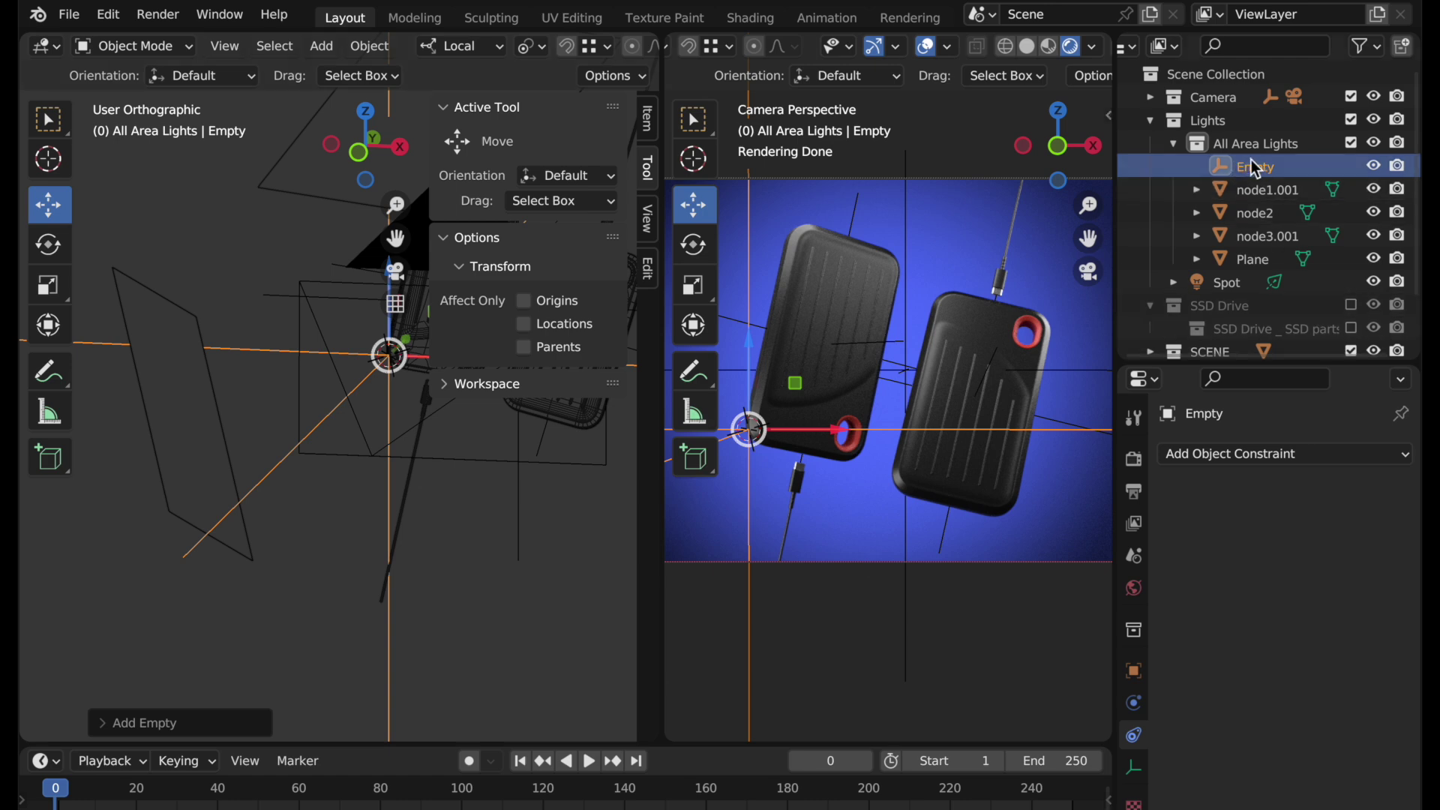
Rename the new light plane as "Area 1"
double_click(1260, 261)
scroll(1257, 259, down, 2)
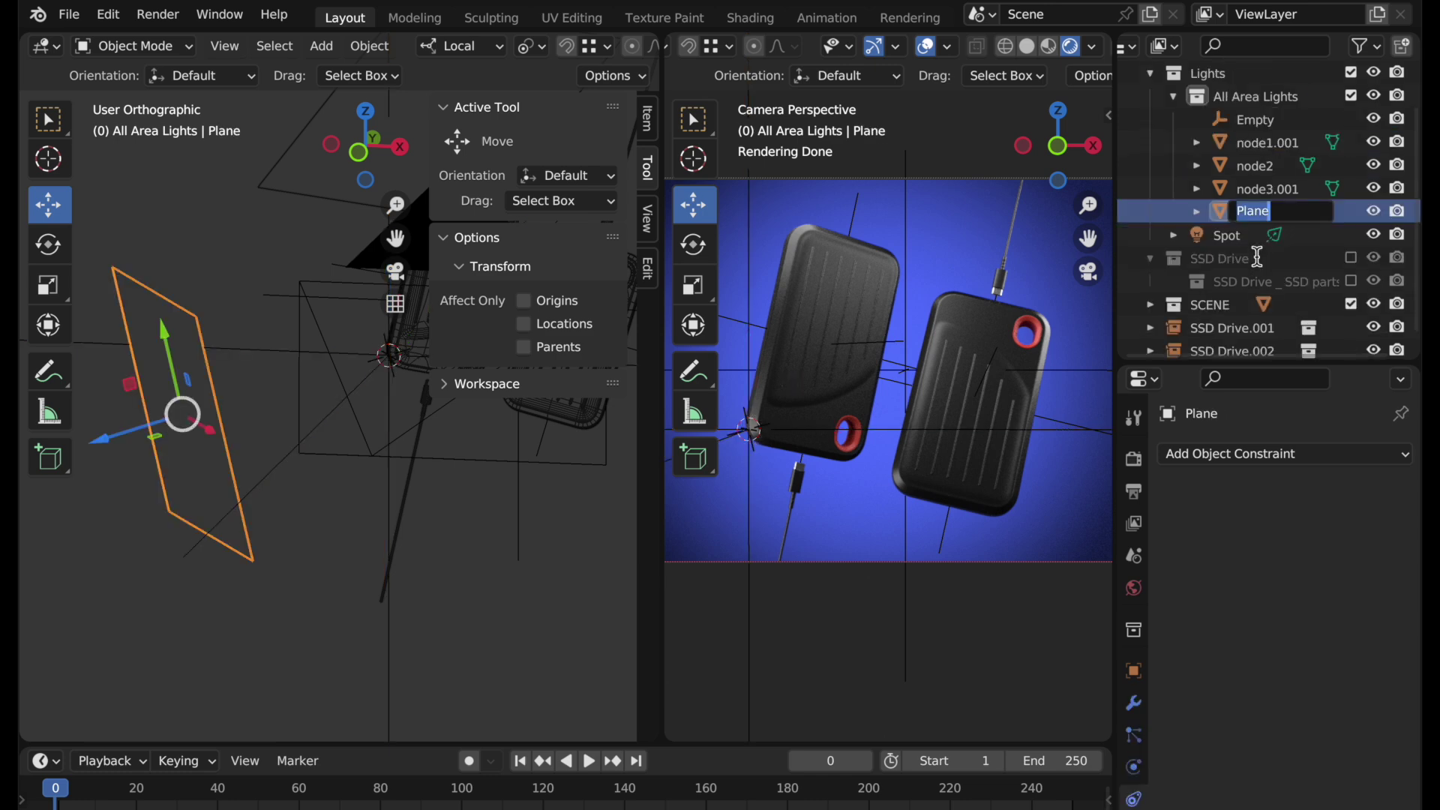
text(Area 1)
key(Return)
Rename the empty as "Area 1 Target"
click(1257, 146)
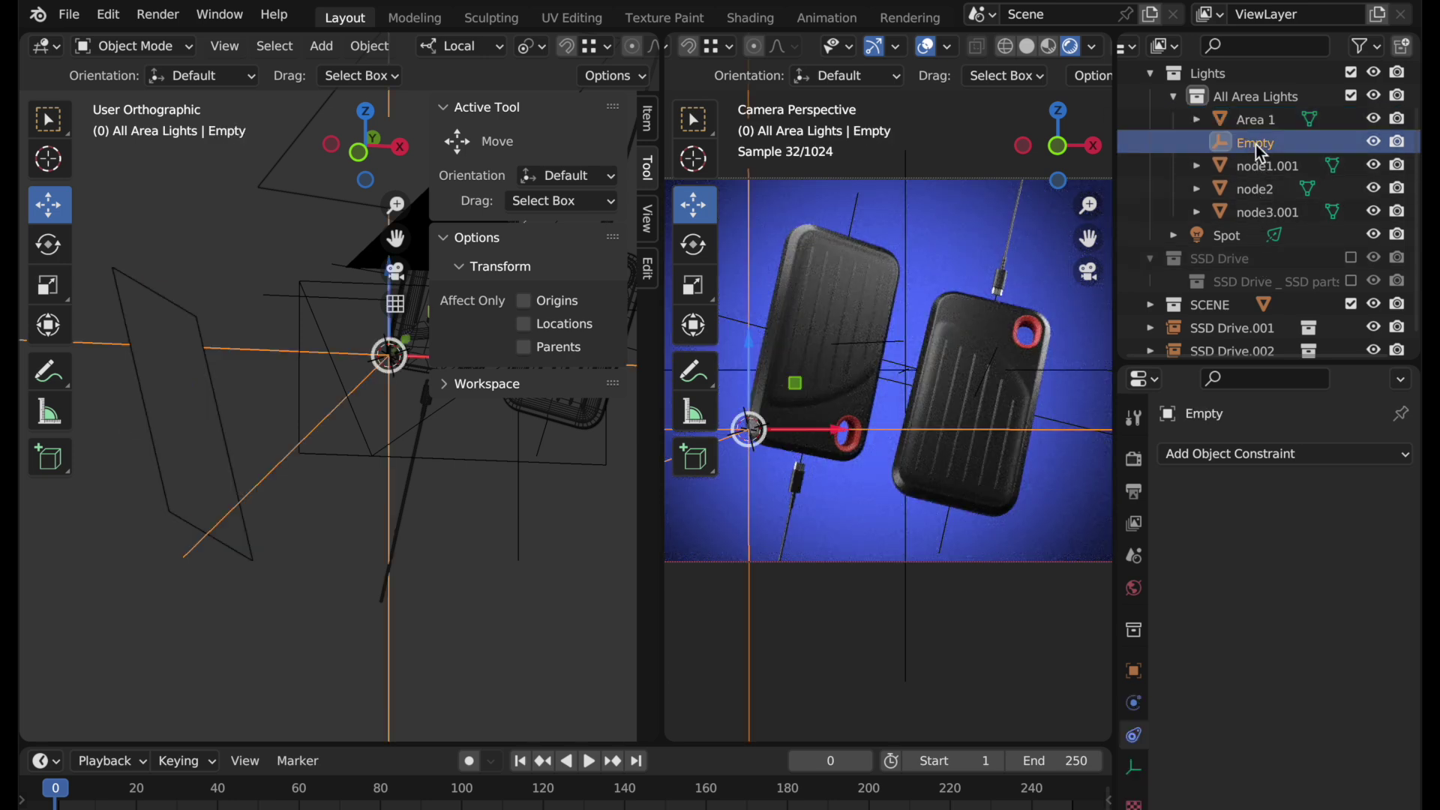
double_click(1260, 145)
scroll(1298, 195, up, 2)
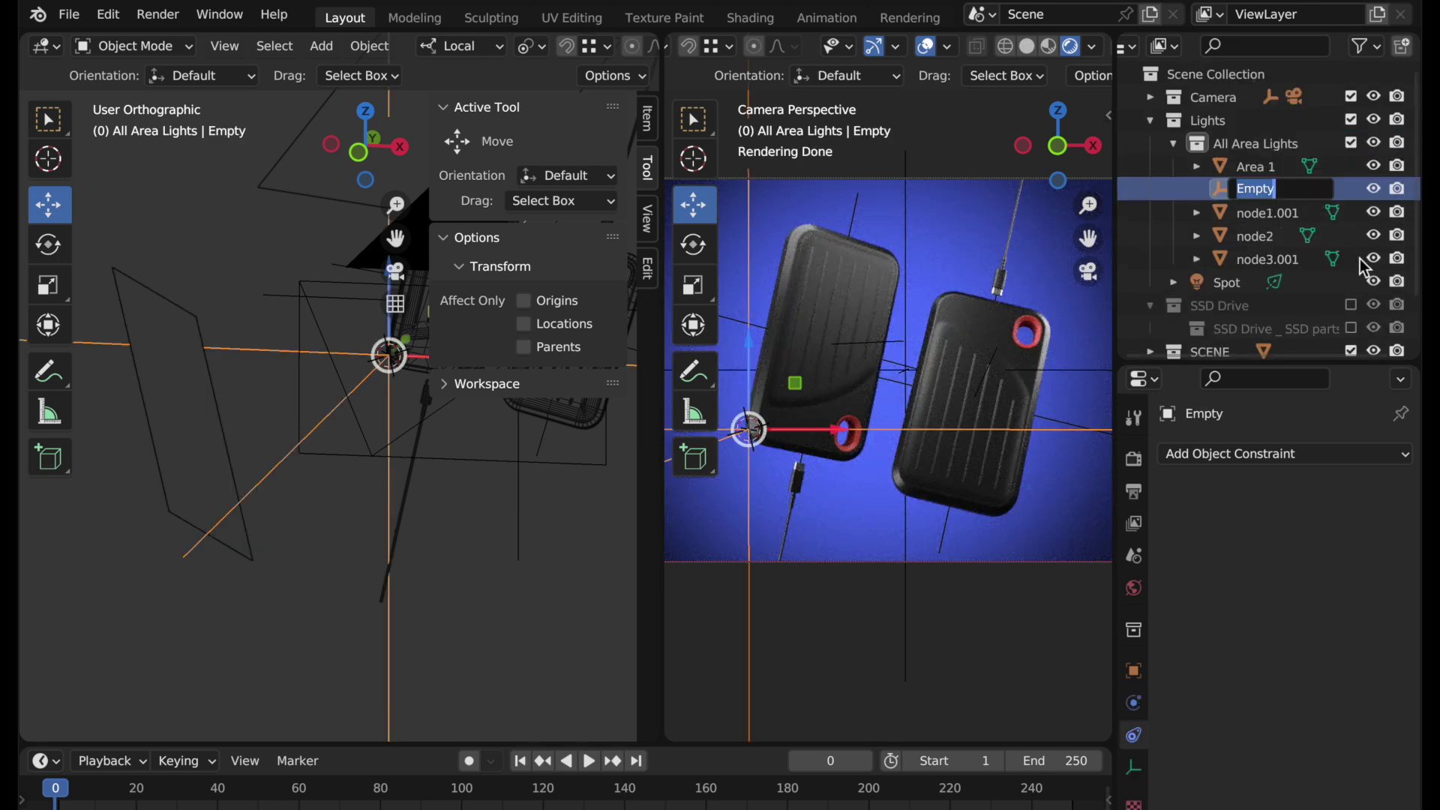
text(Area 1 Target)
key(Return)
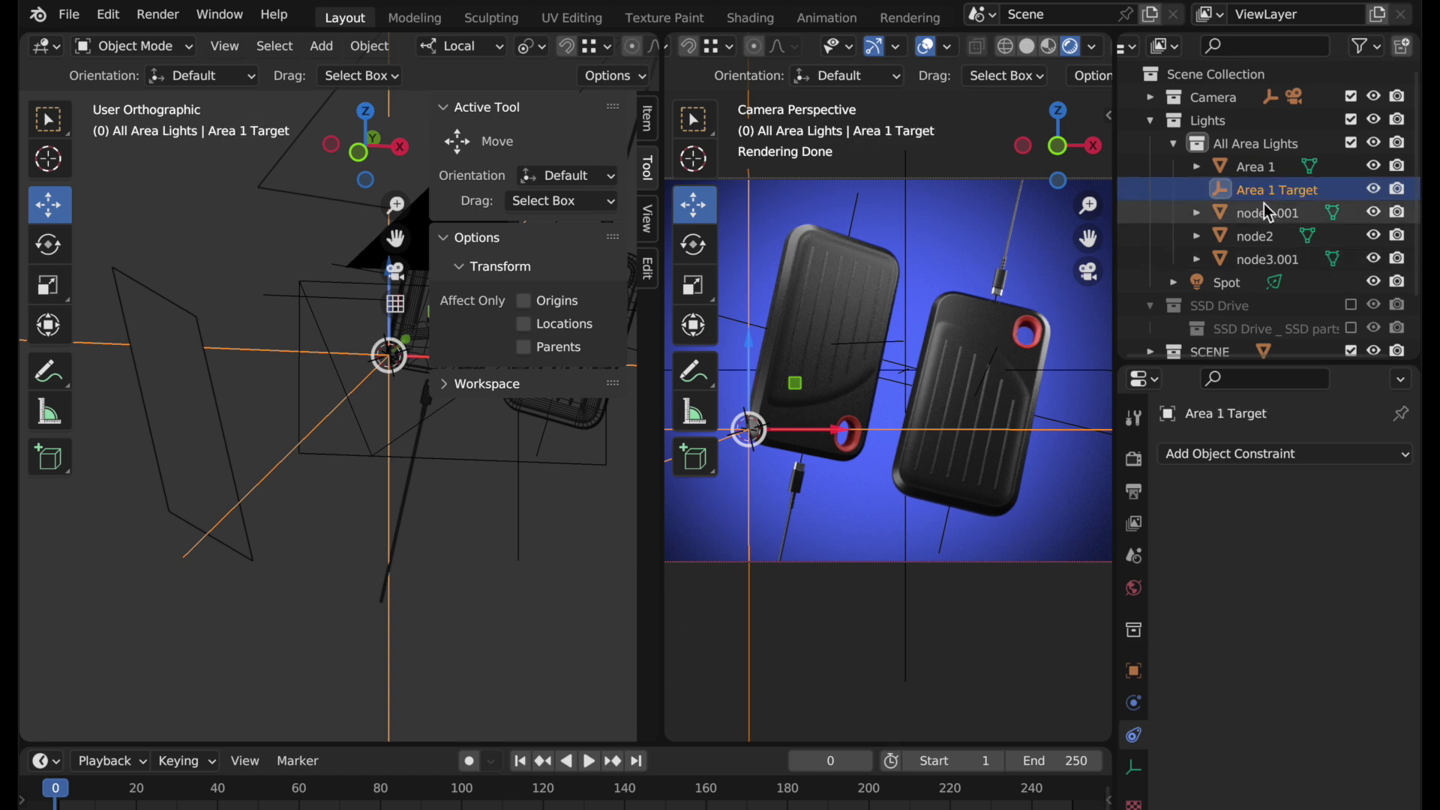
Add a Track To constraint to the Area 1 plane
click(1252, 168)
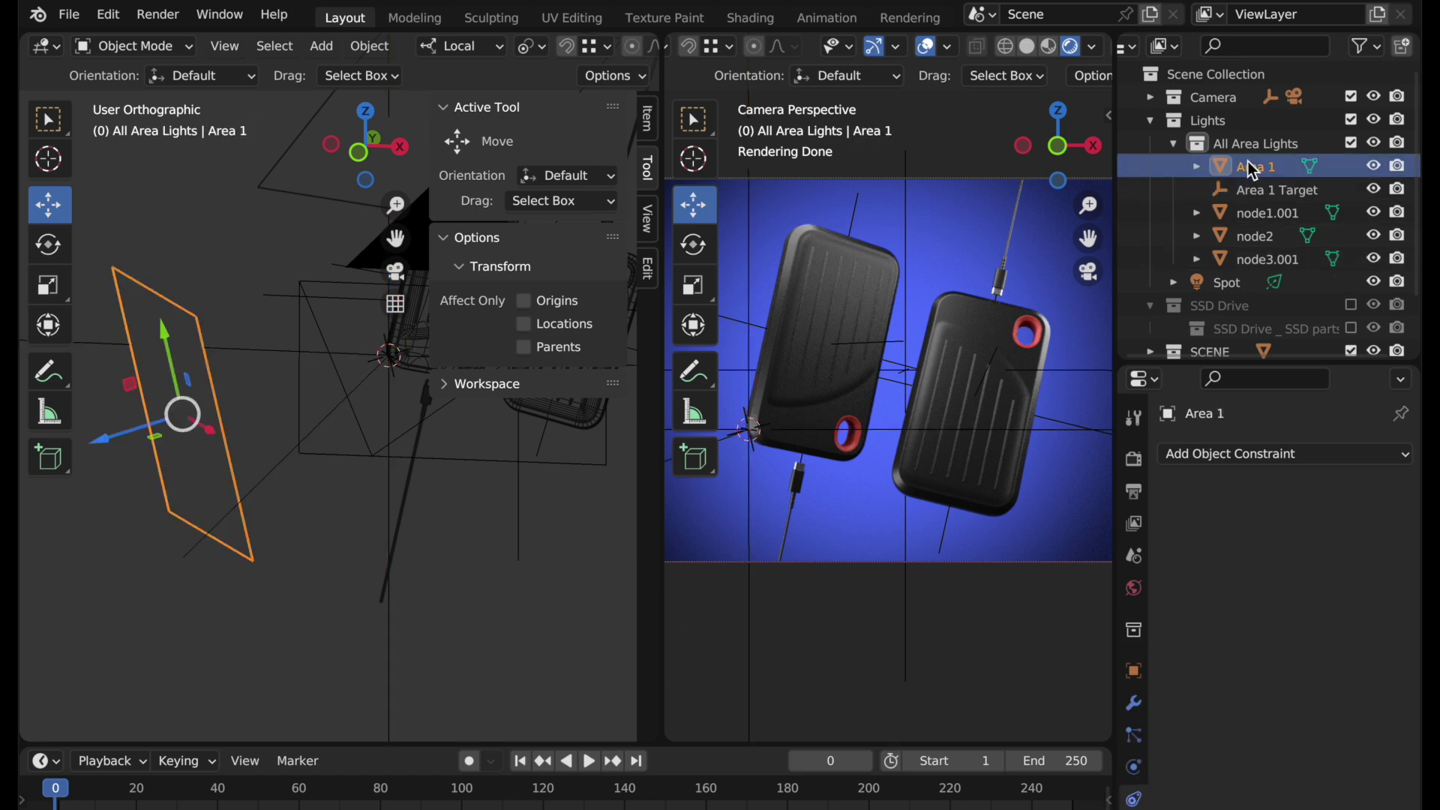
scroll(1134, 783, down, 2)
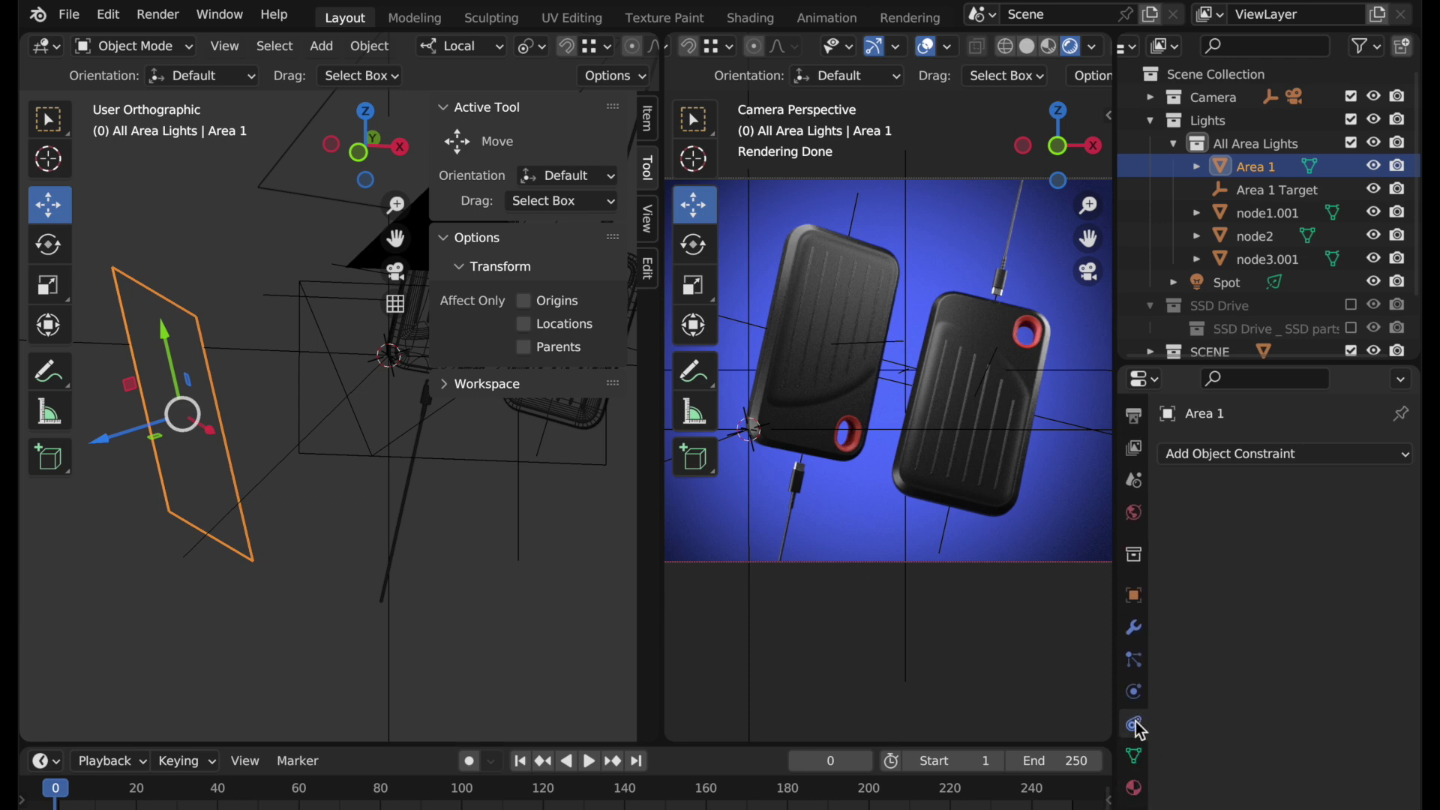
click(1231, 454)
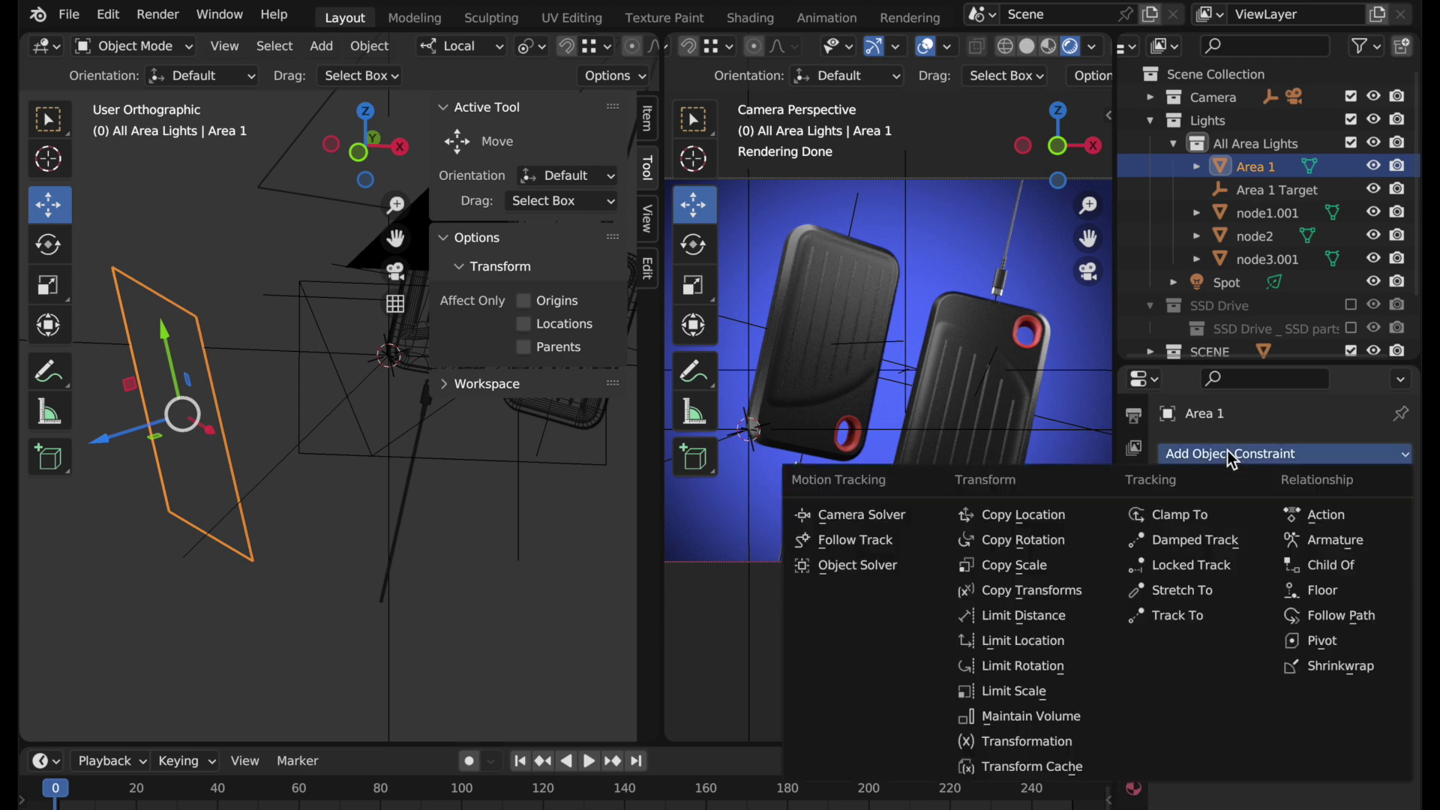
click(1181, 615)
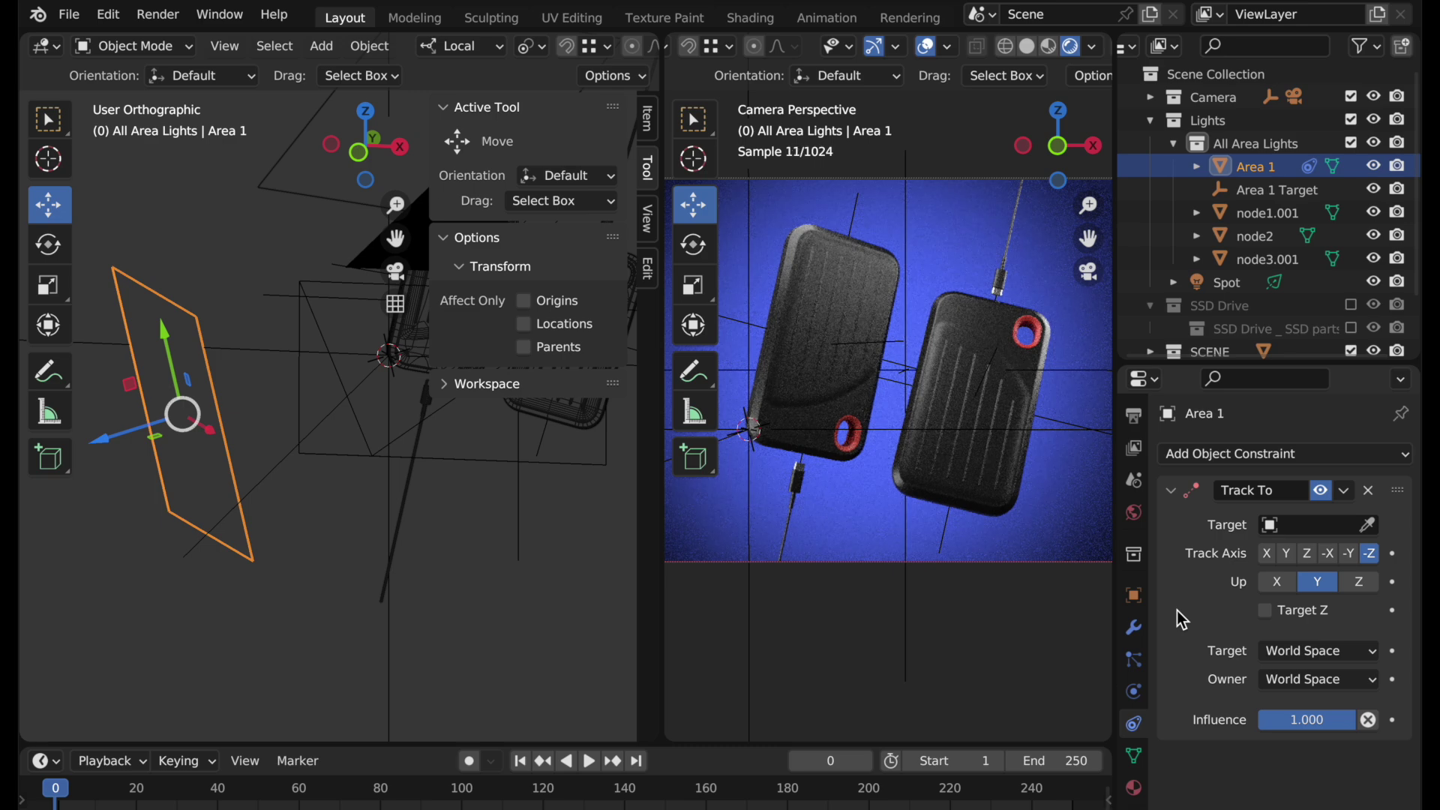
Set Area 1 Target as the Track To target and shift the Area 1 plane slightly upward along its local Y axis
click(1370, 525)
click(1280, 189)
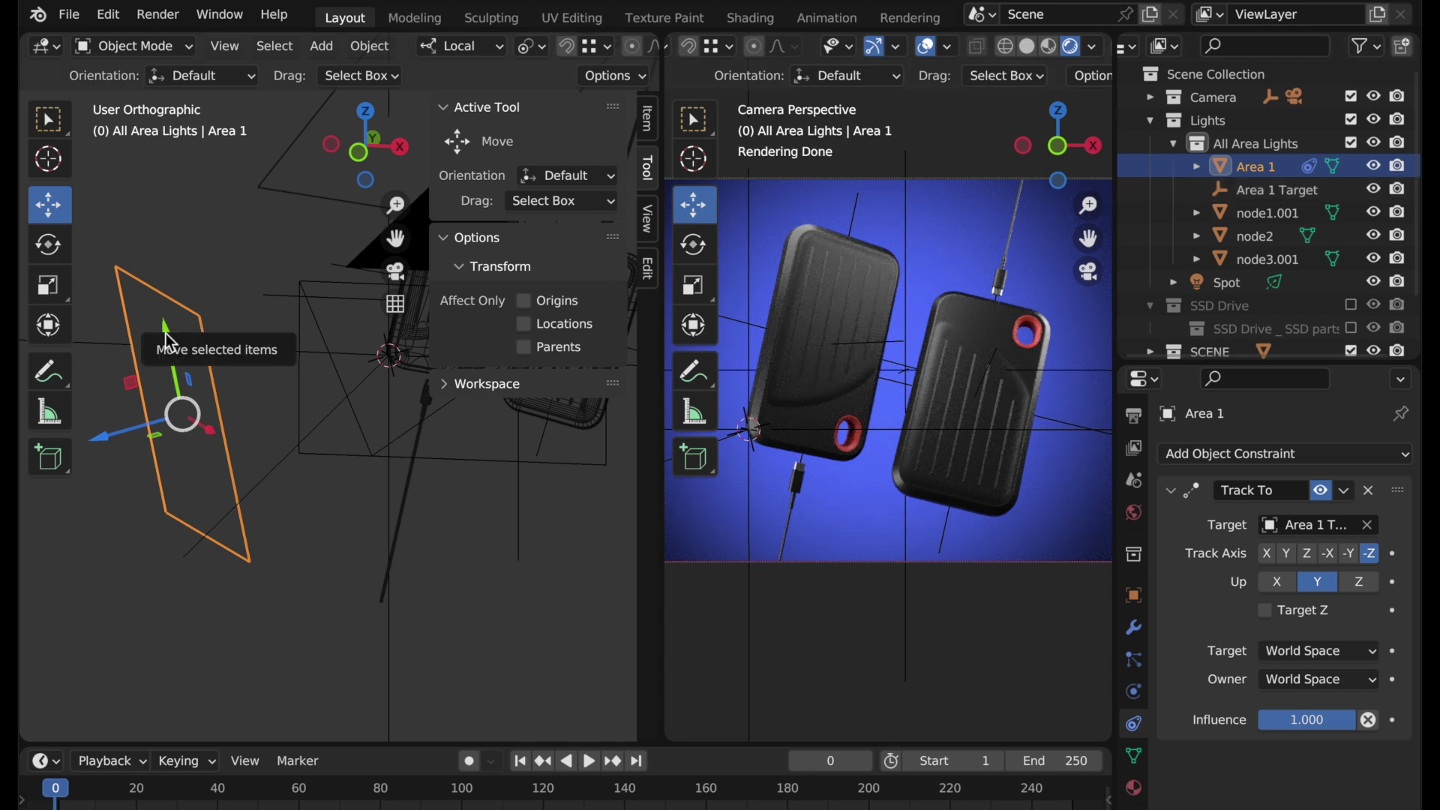
mouse_move(164, 336)
mouse_down()
mouse_move(168, 321)
mouse_move(221, 502)
mouse_move(189, 290)
mouse_move(187, 334)
mouse_move(188, 301)
mouse_move(187, 321)
mouse_up()
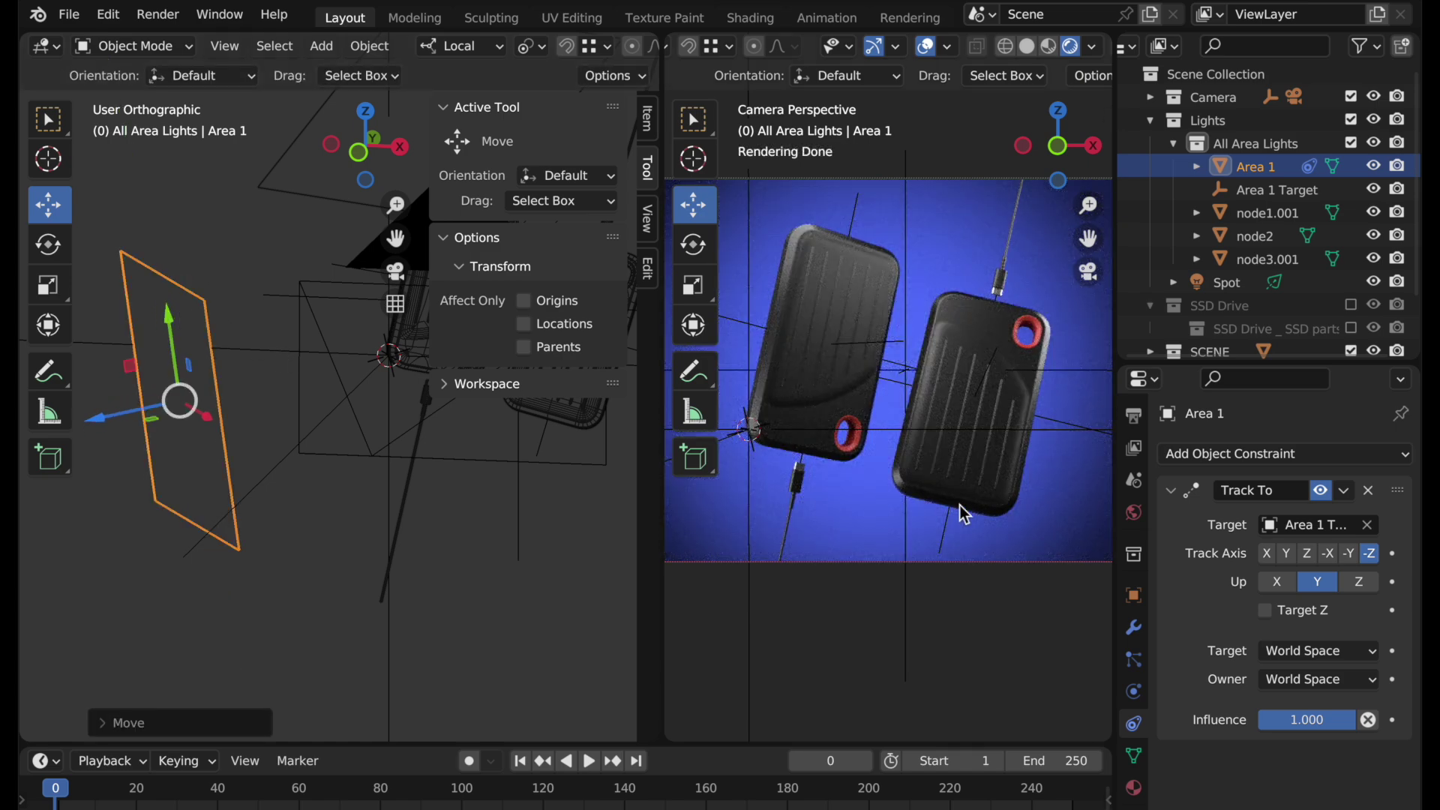
Place the 3D cursor on the lower end of the right drive, near its bottom right corner
scroll(983, 538, up, 4)
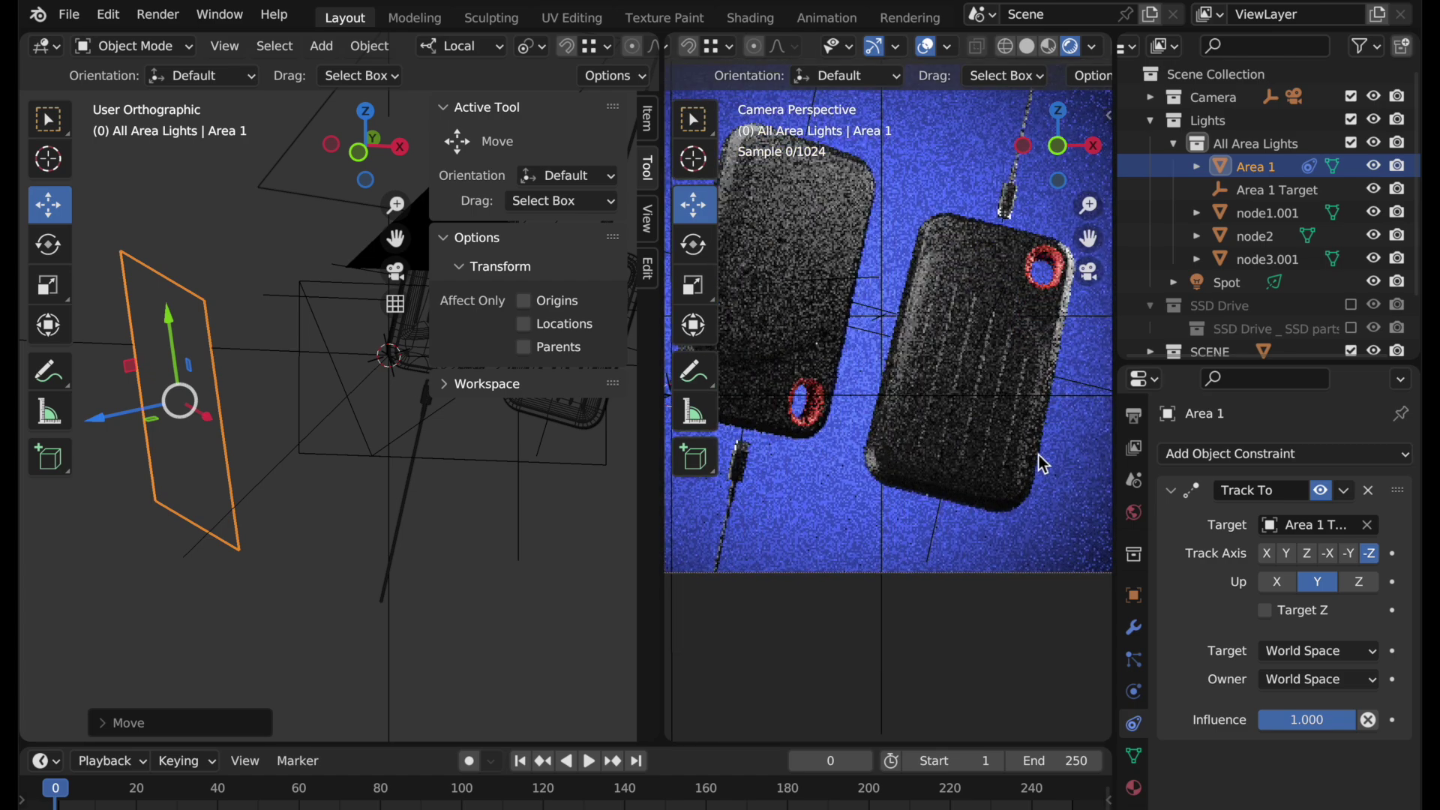
scroll(1016, 450, up, 3)
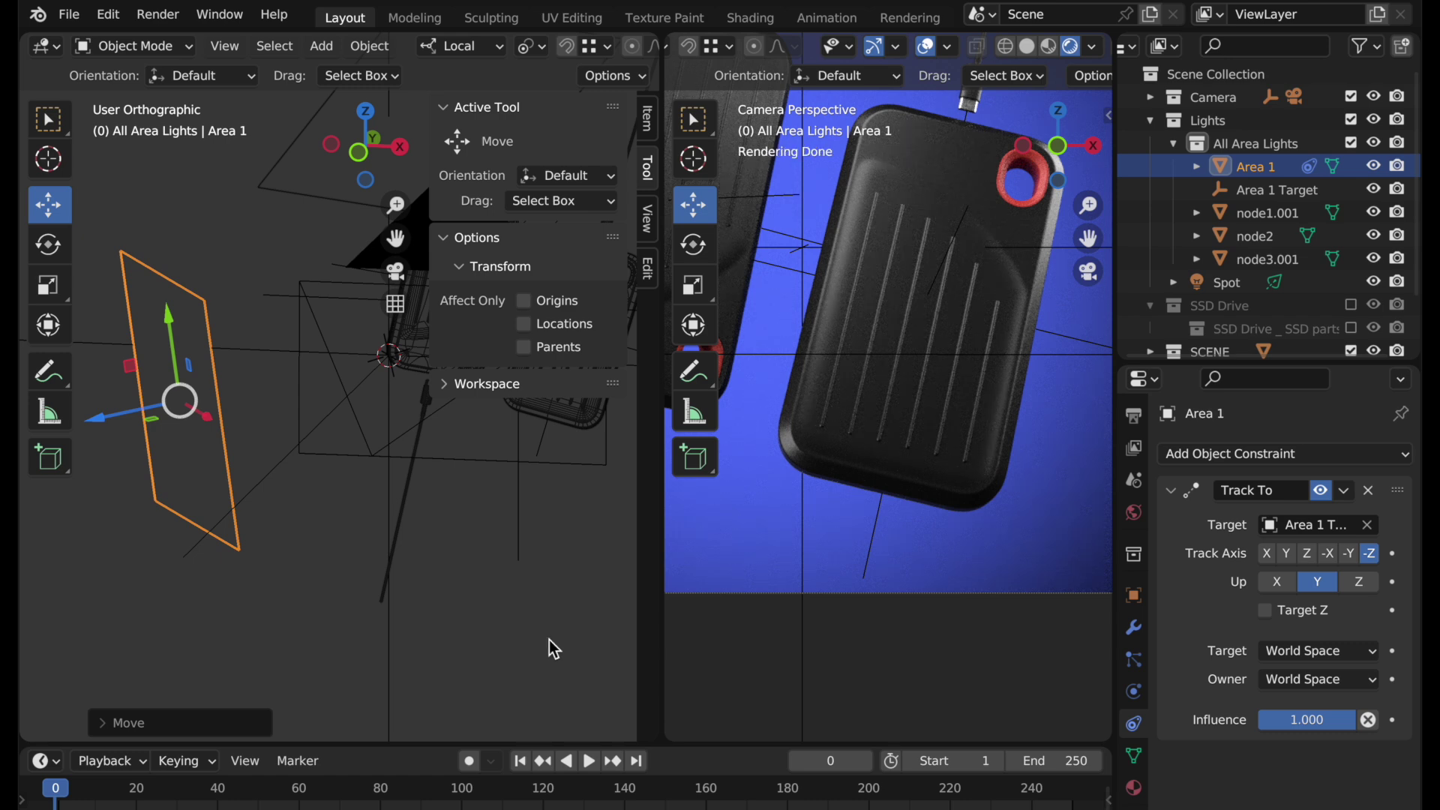
key(n)
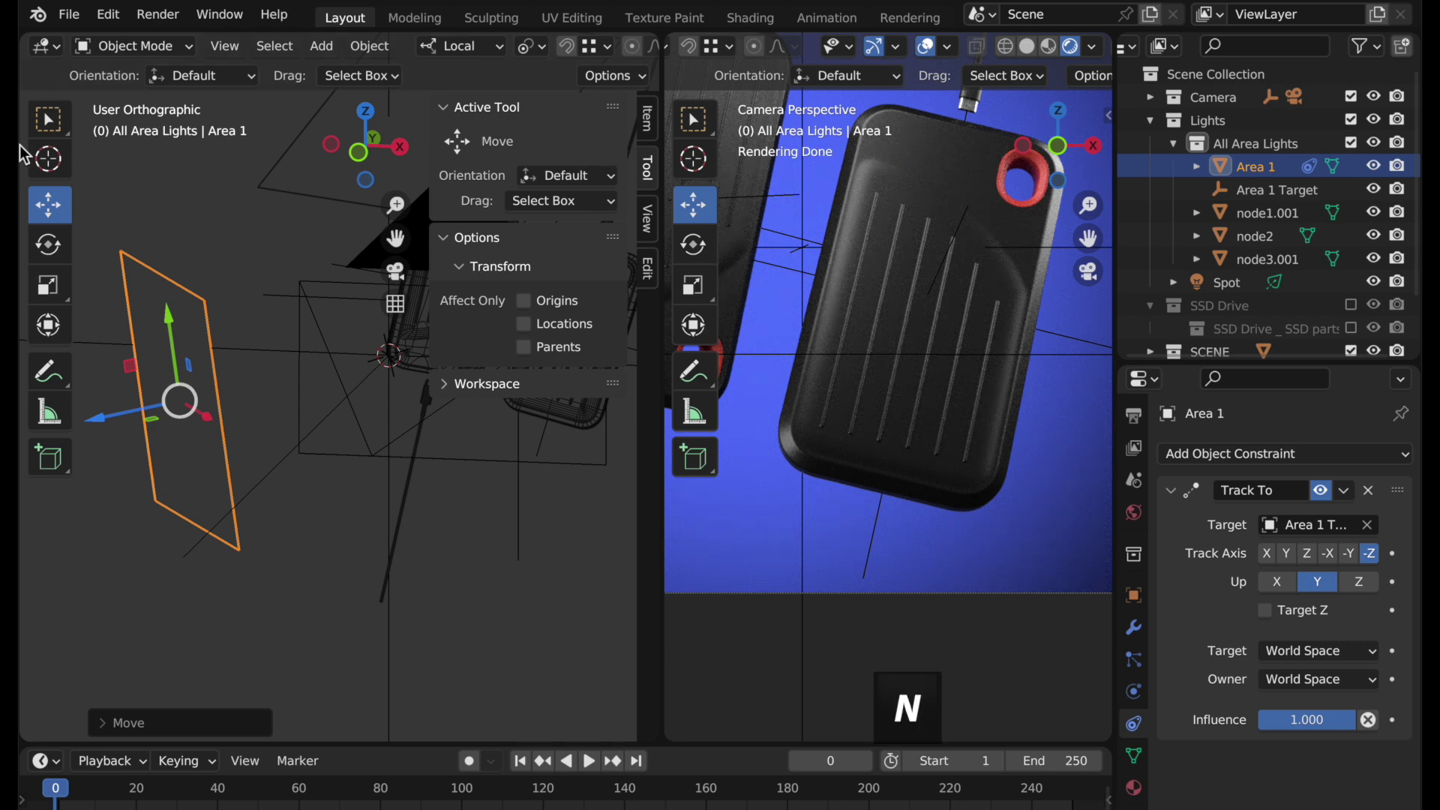
click(48, 158)
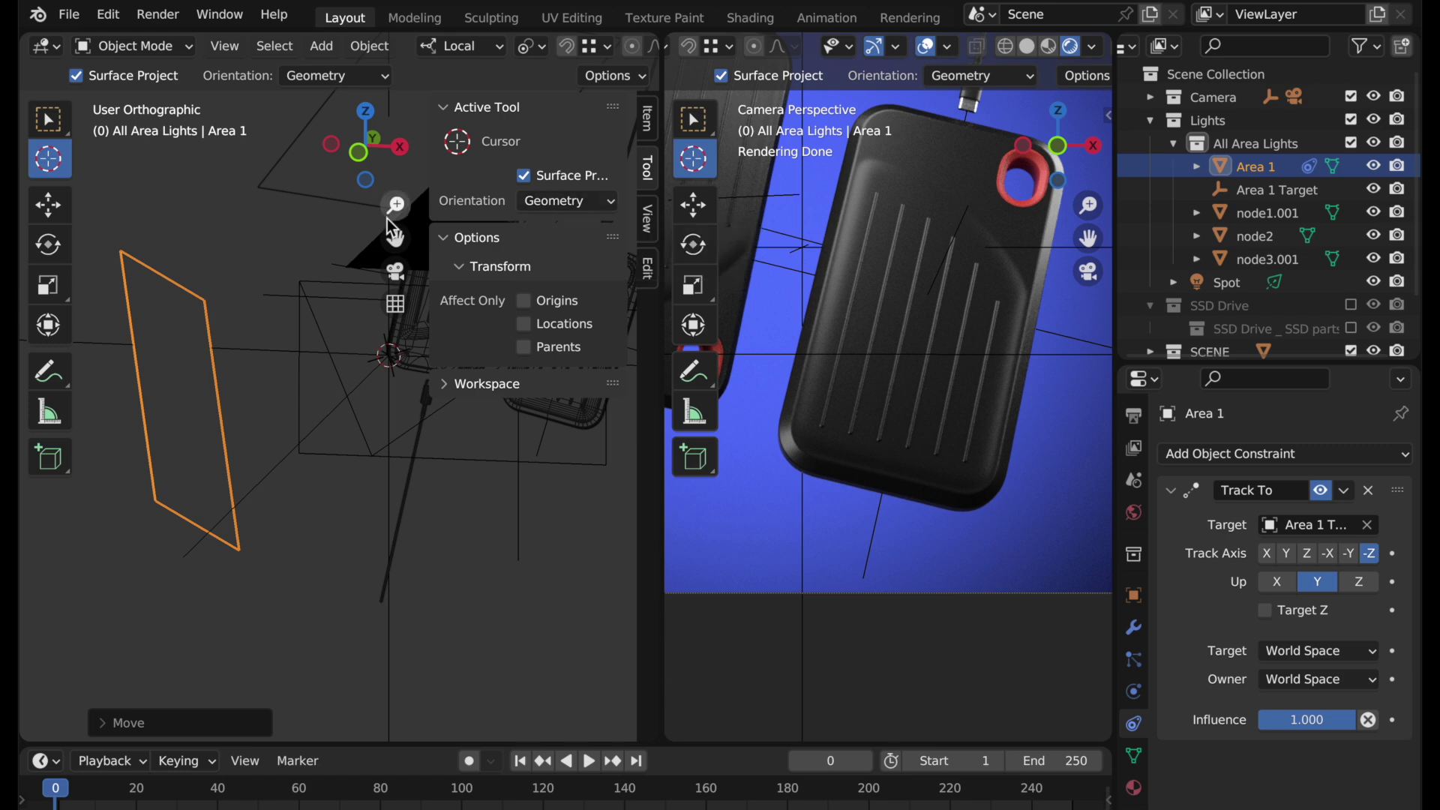
key(n)
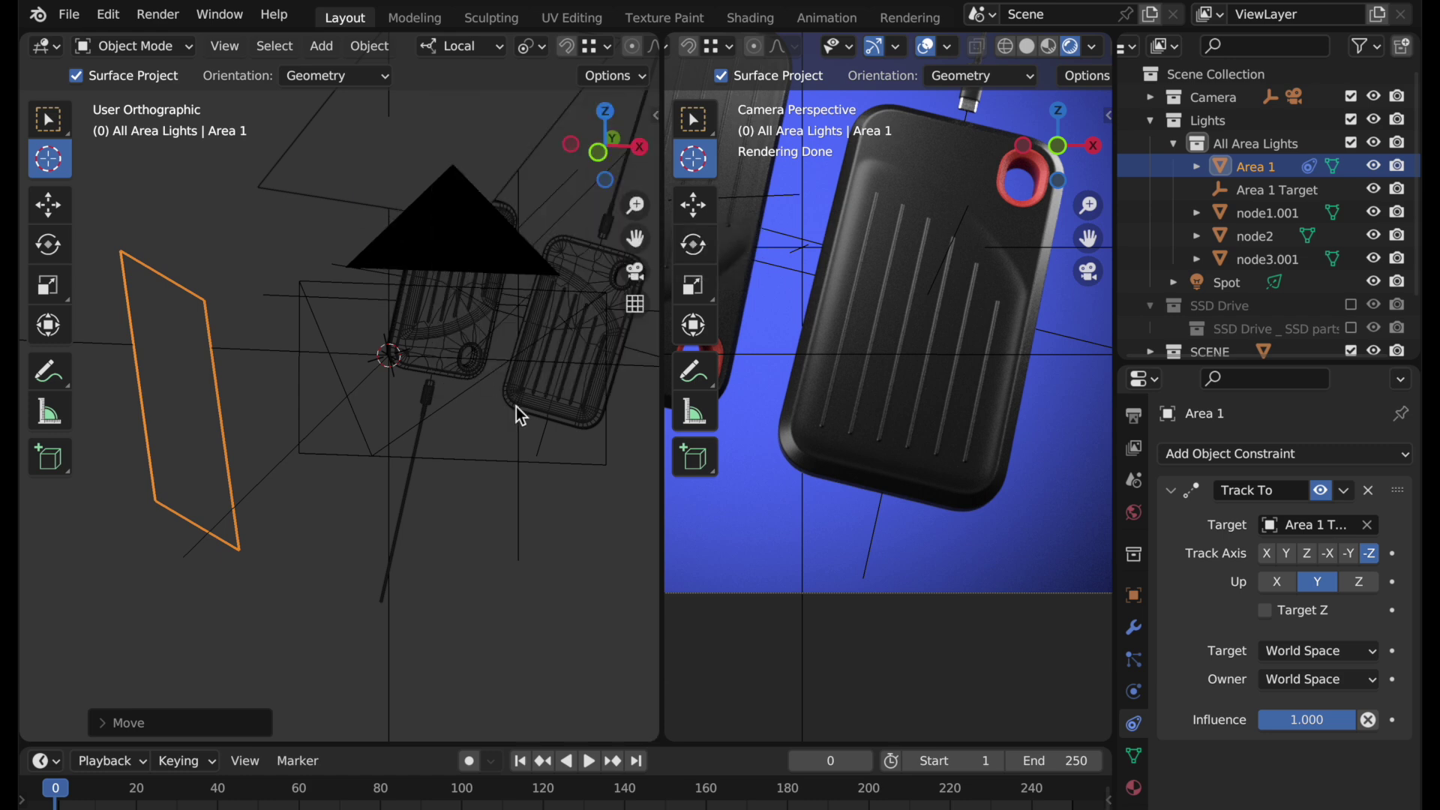
scroll(575, 424, up, 8)
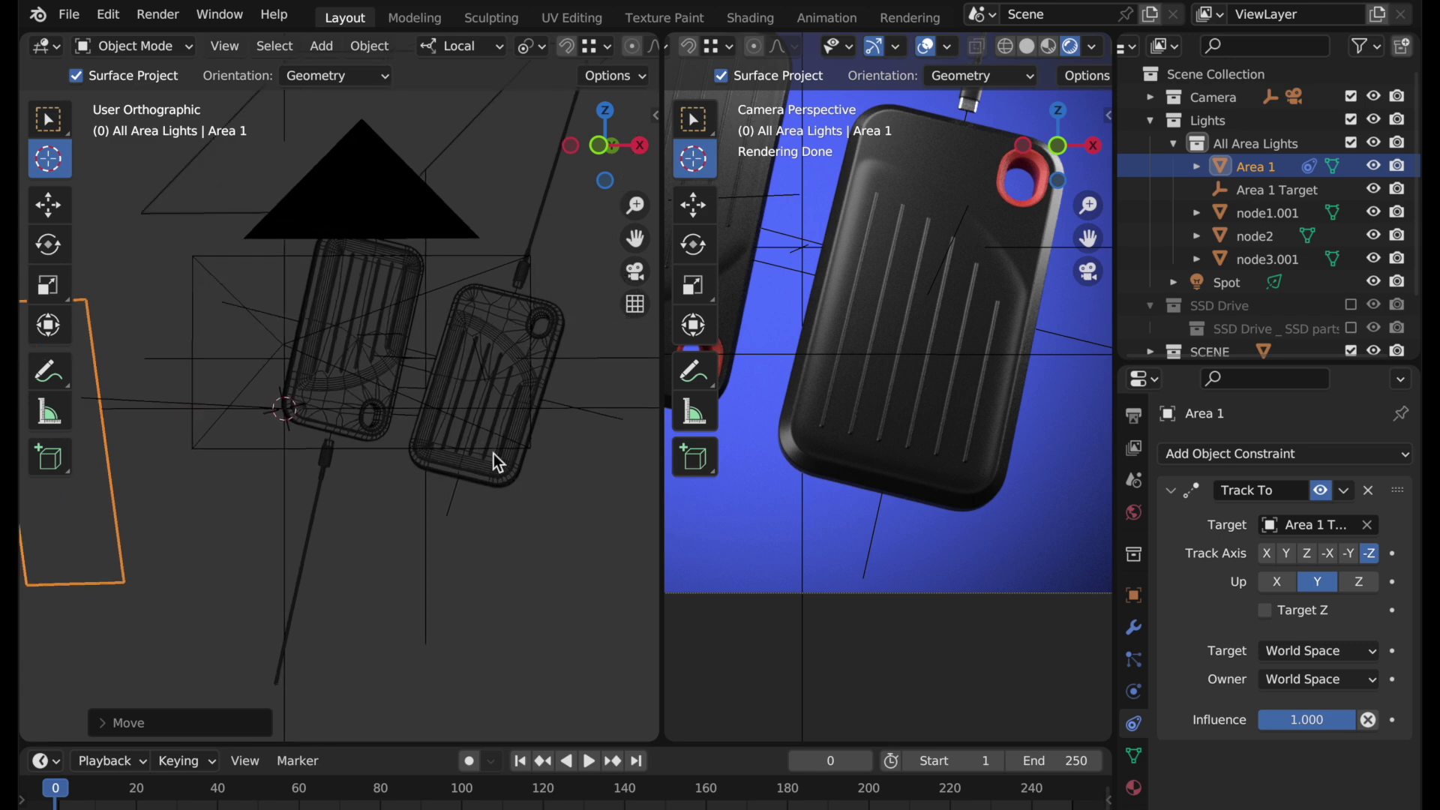
middle_drag(570, 312, 520, 447)
scroll(543, 525, up, 2)
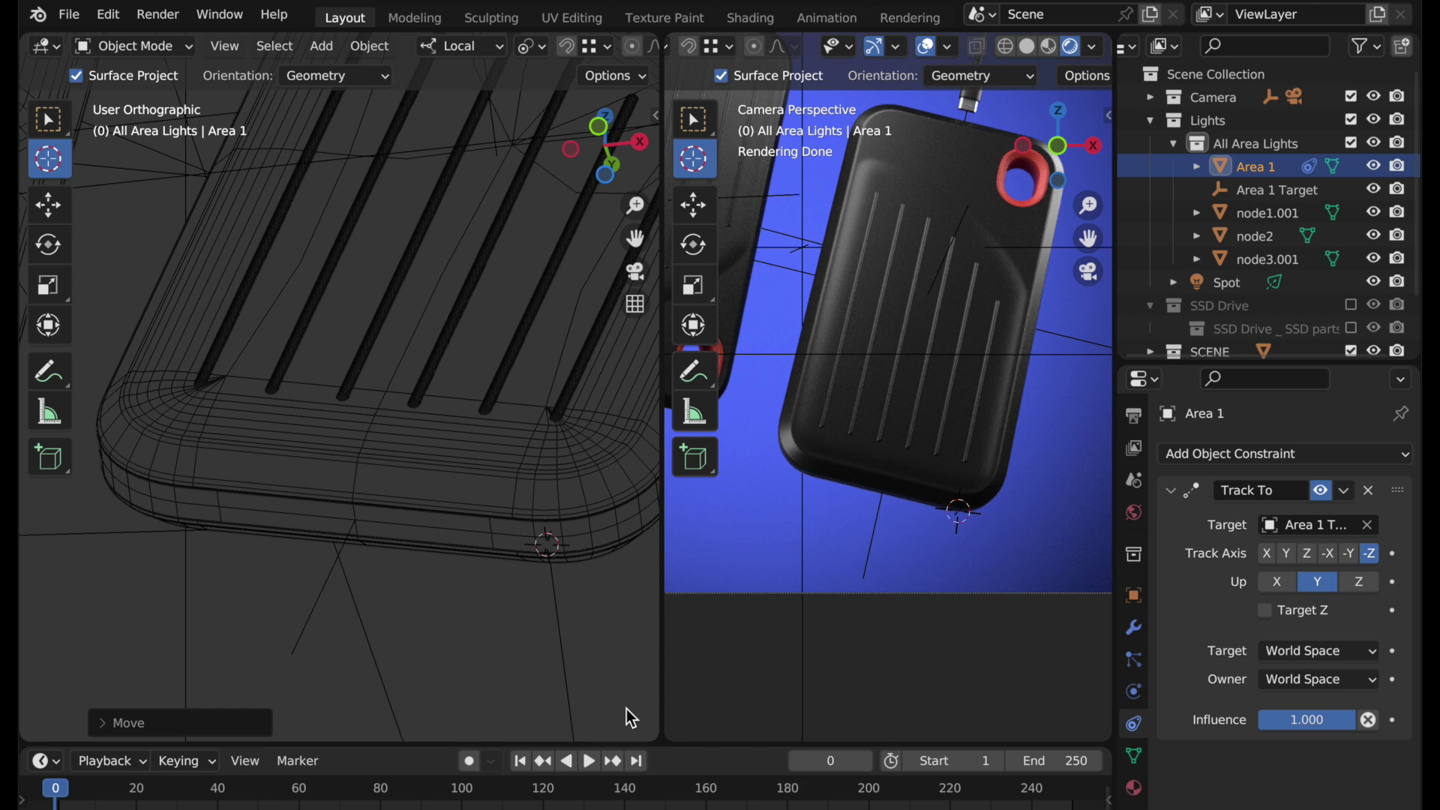
Add a mesh plane at the 3D cursor on the right drive and align it to the 3D Cursor
scroll(485, 330, down, 8)
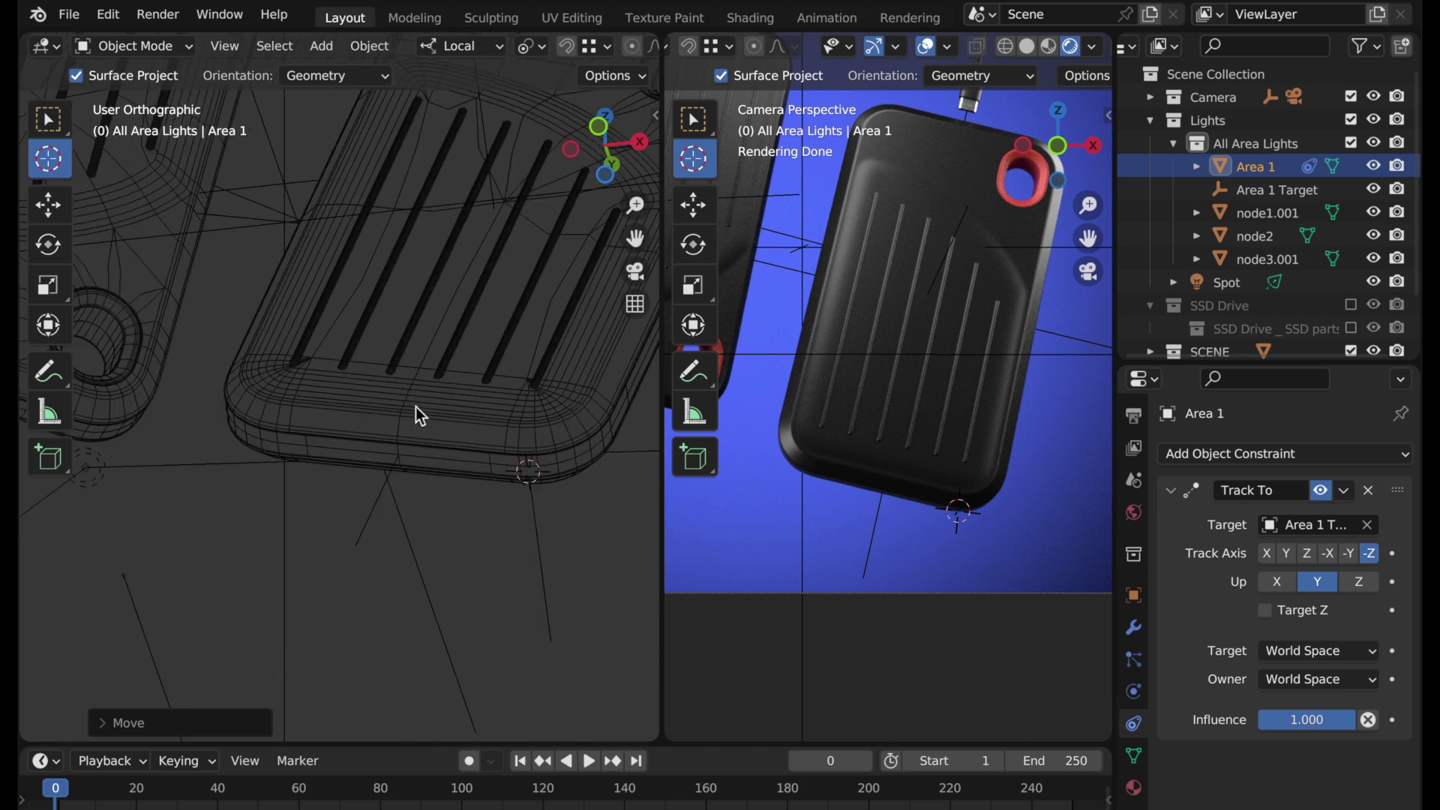
middle_drag(435, 537, 433, 533)
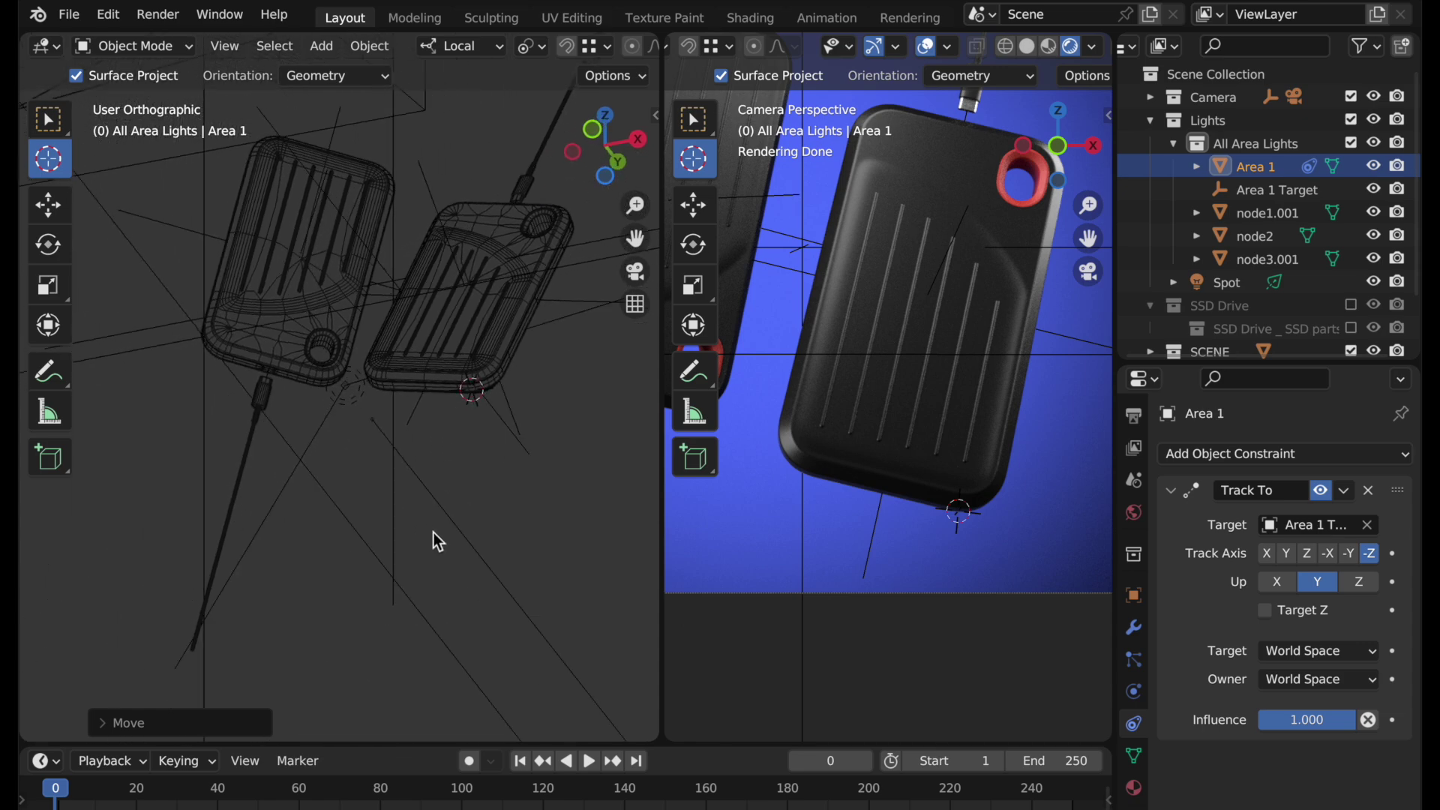
key(shift+a)
mouse_move(400, 306)
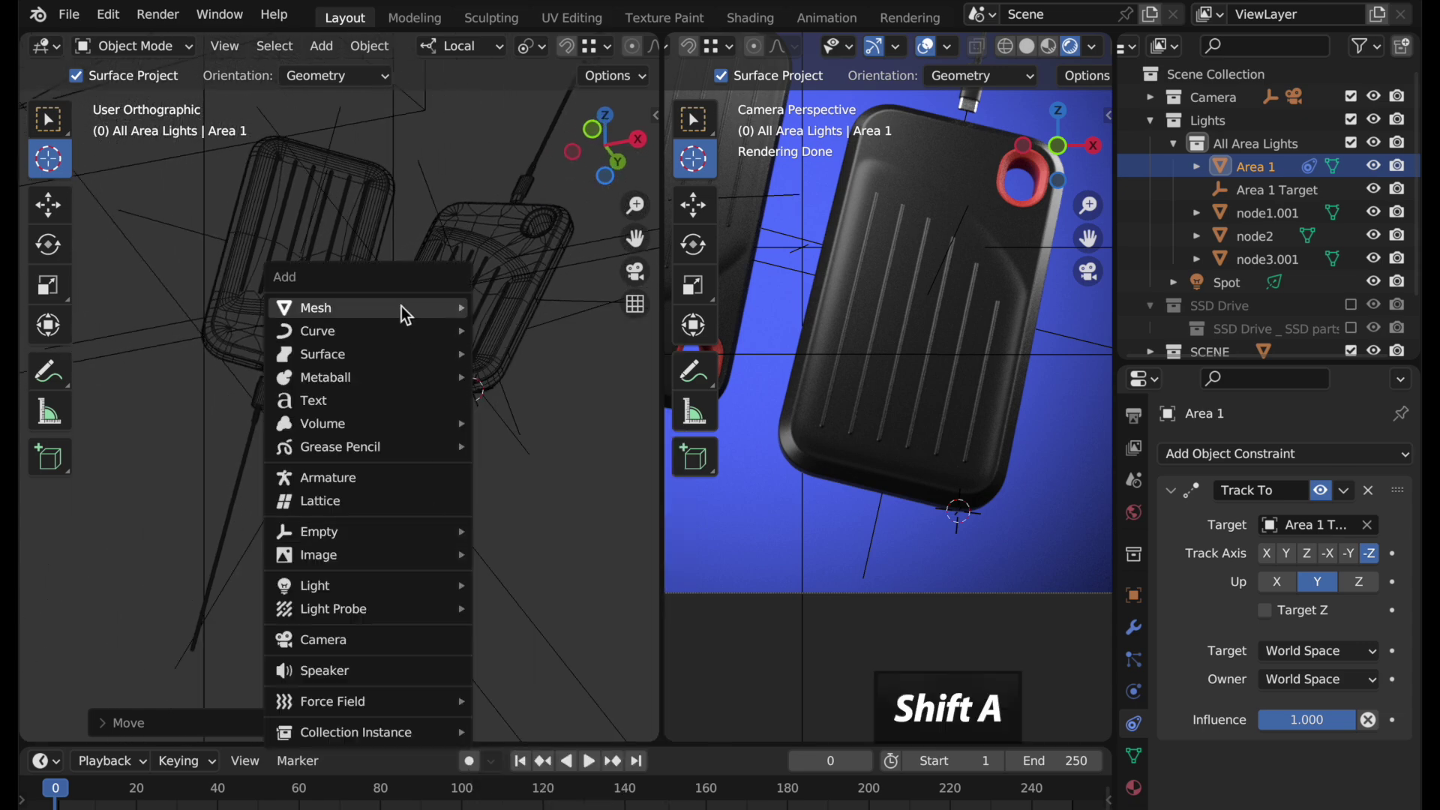
click(501, 309)
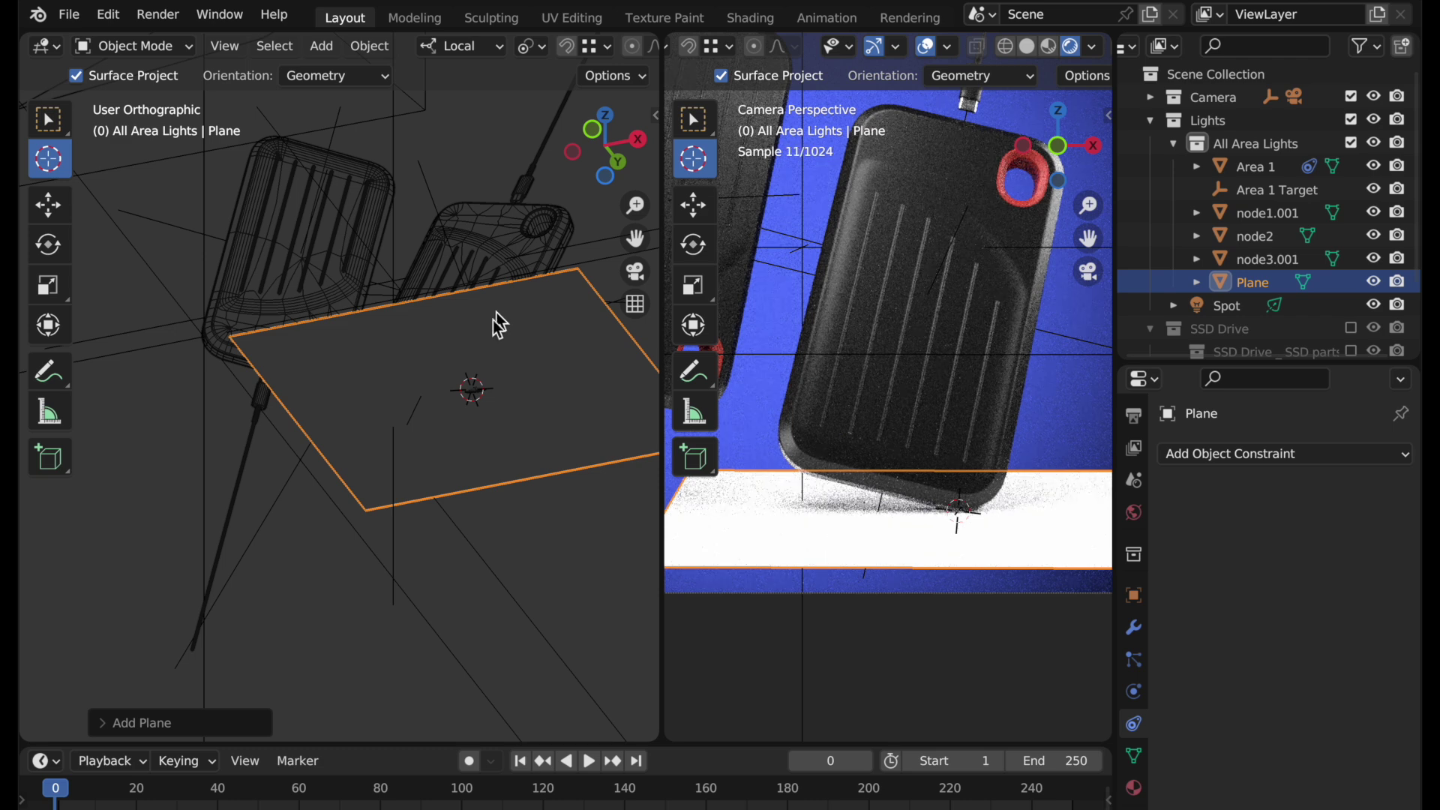
click(105, 722)
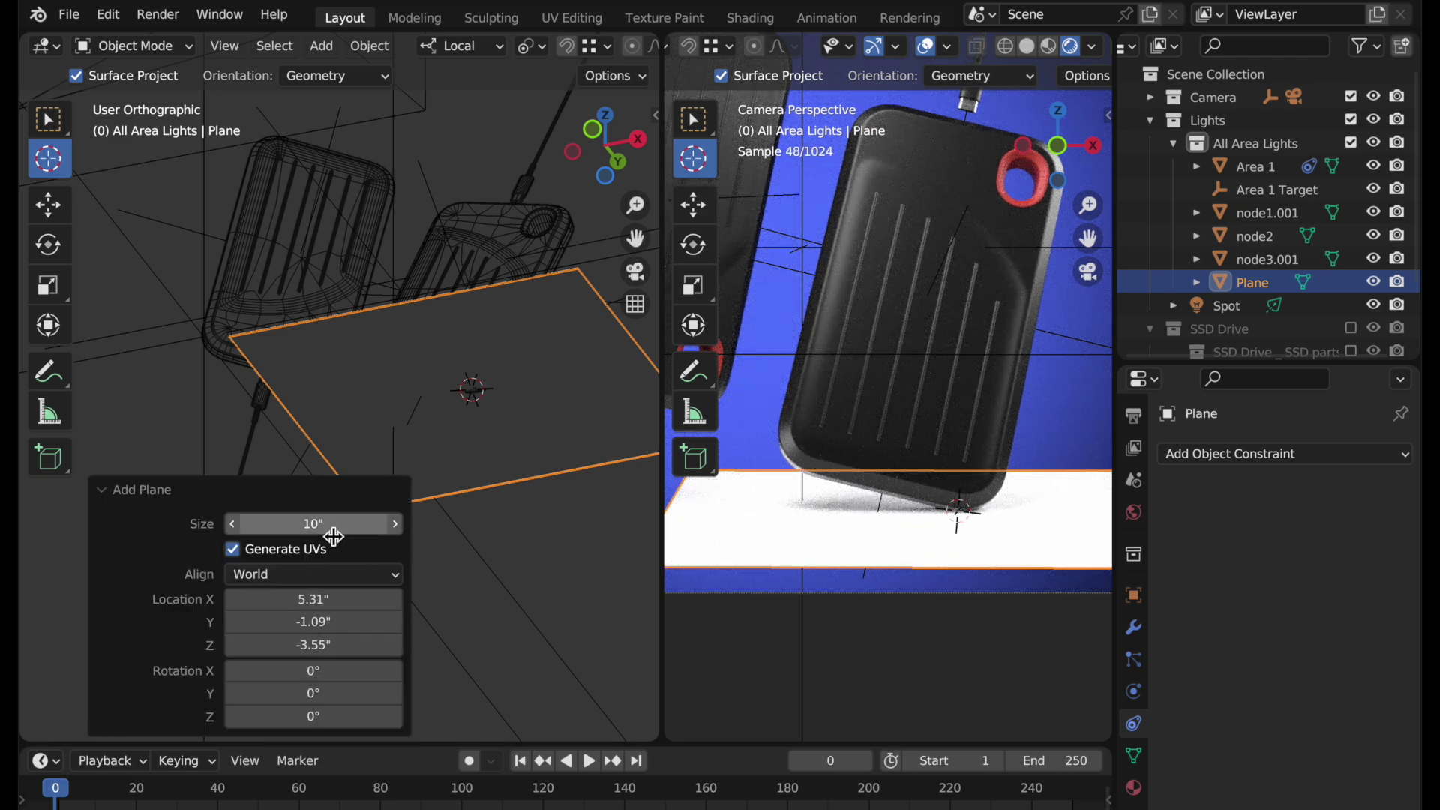
click(310, 574)
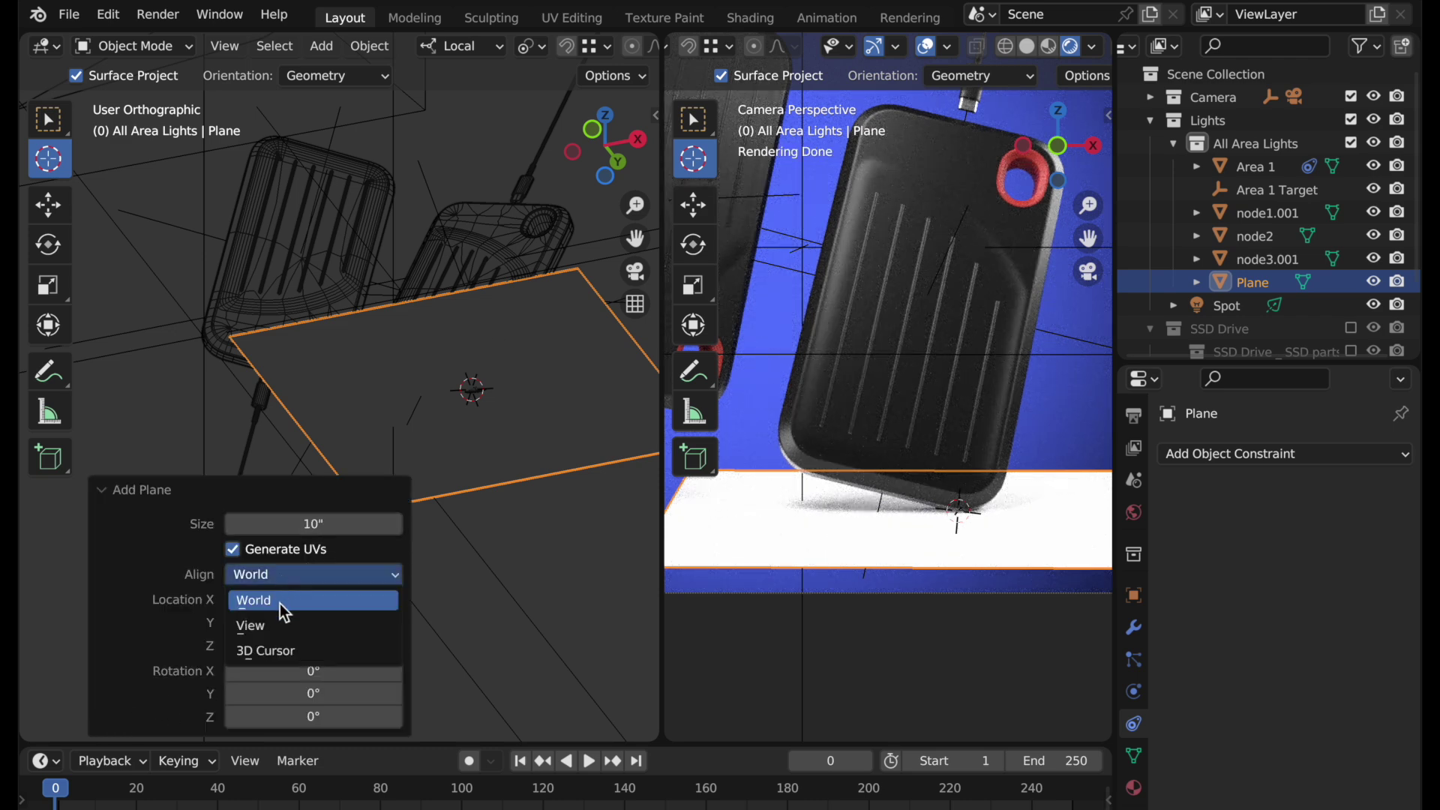
click(276, 646)
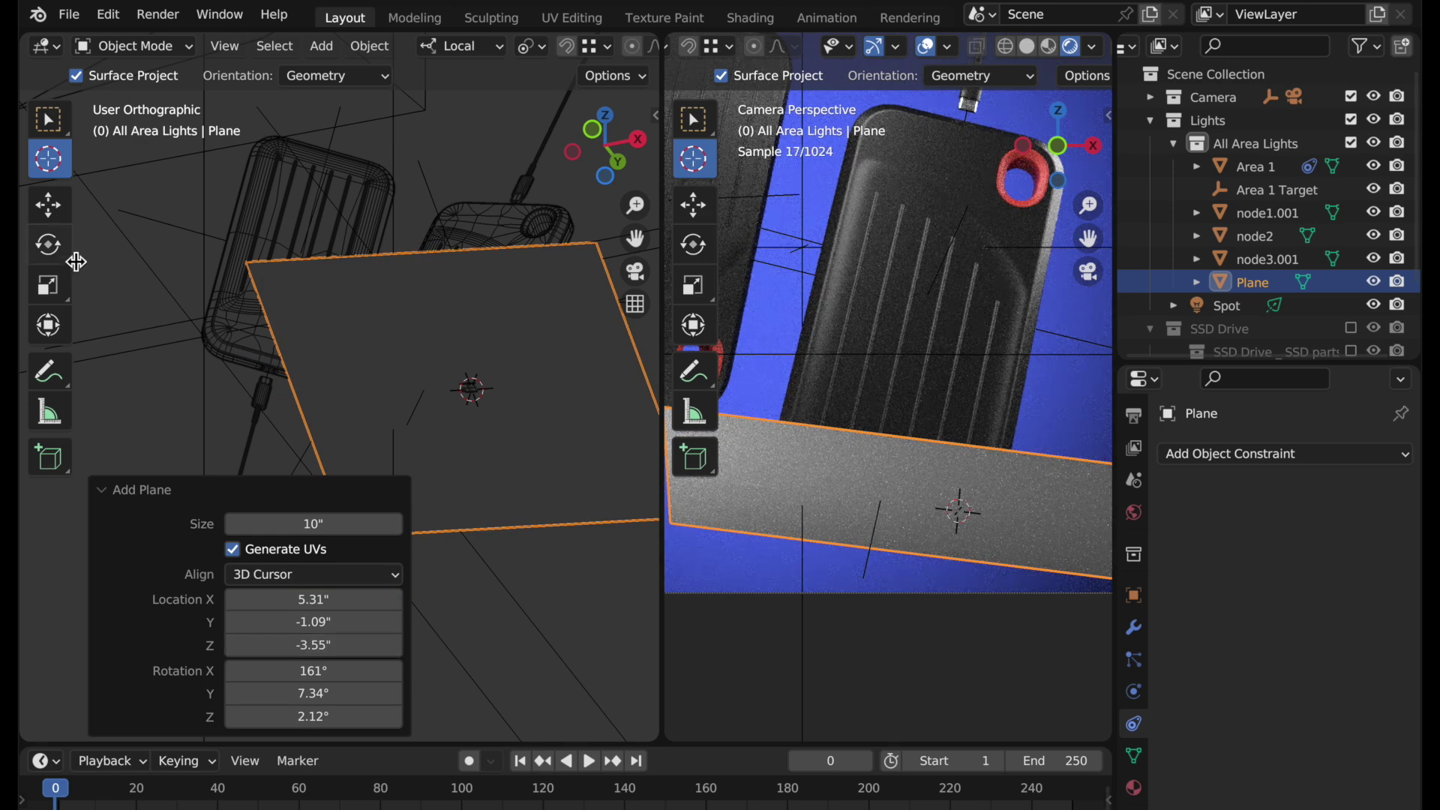
Move the new plane along its local Z axis to a spot well below the right drive
click(48, 204)
middle_drag(416, 335, 300, 450)
click(112, 490)
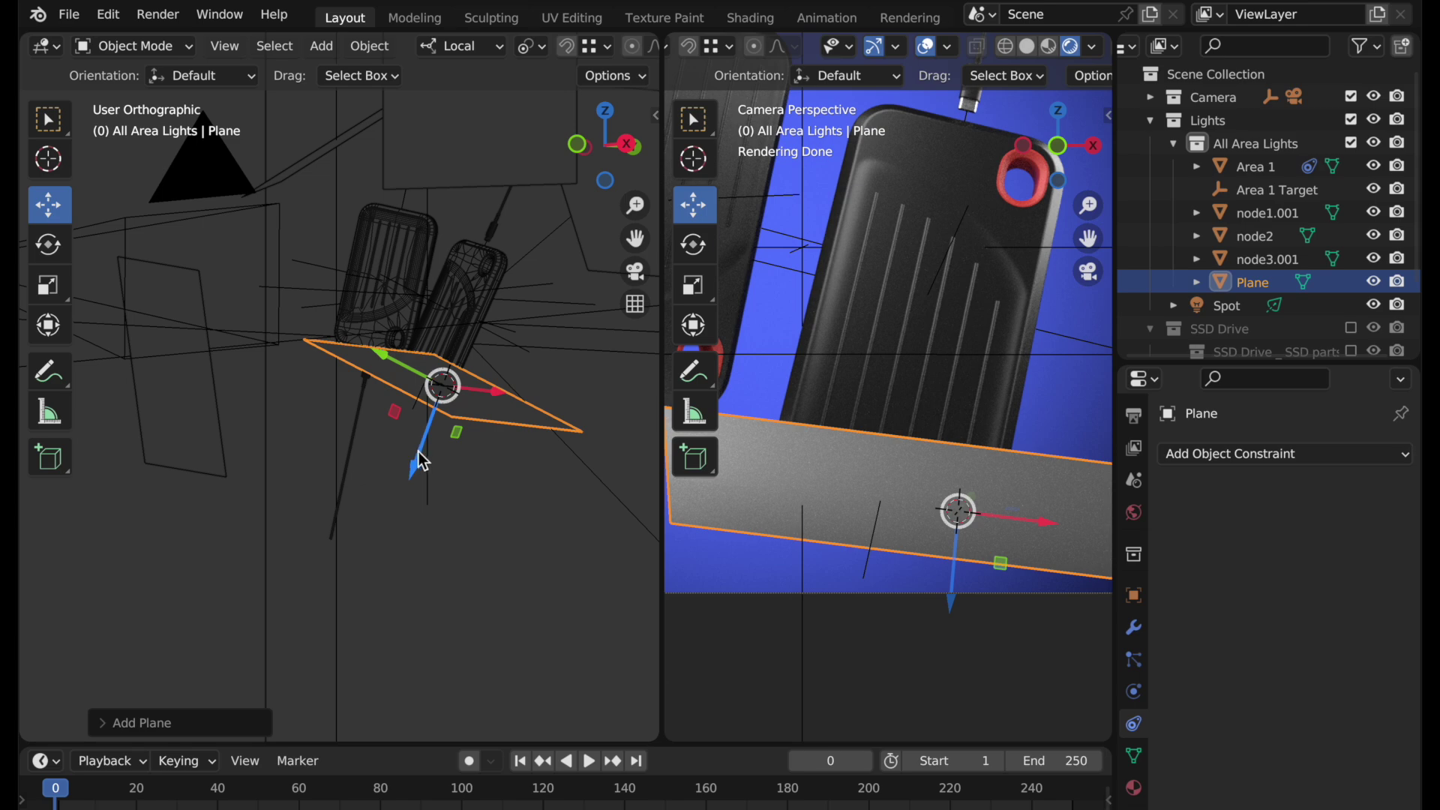
drag(419, 452, 361, 627)
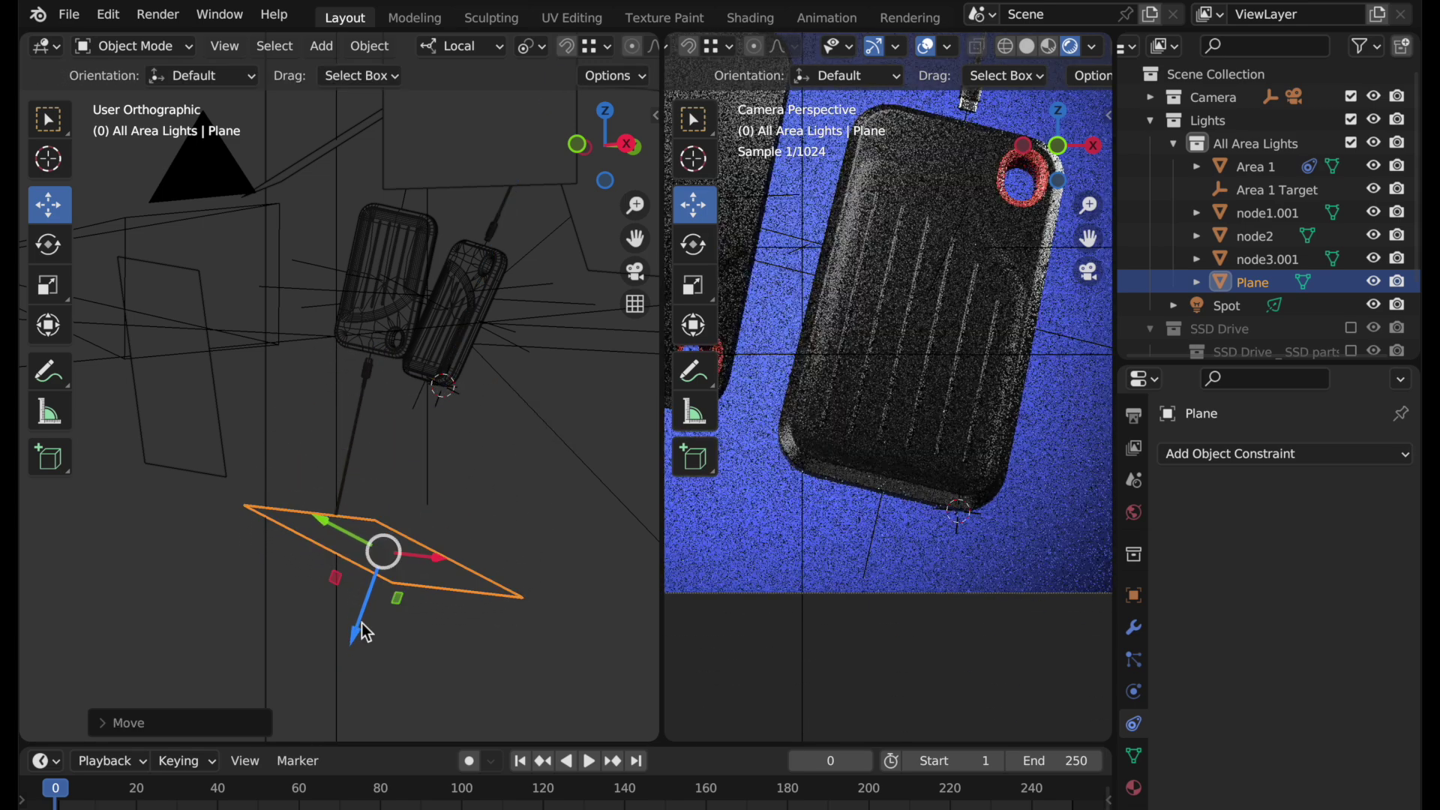
Assign the existing Glow 01 material to the new plane
click(1133, 788)
click(1173, 550)
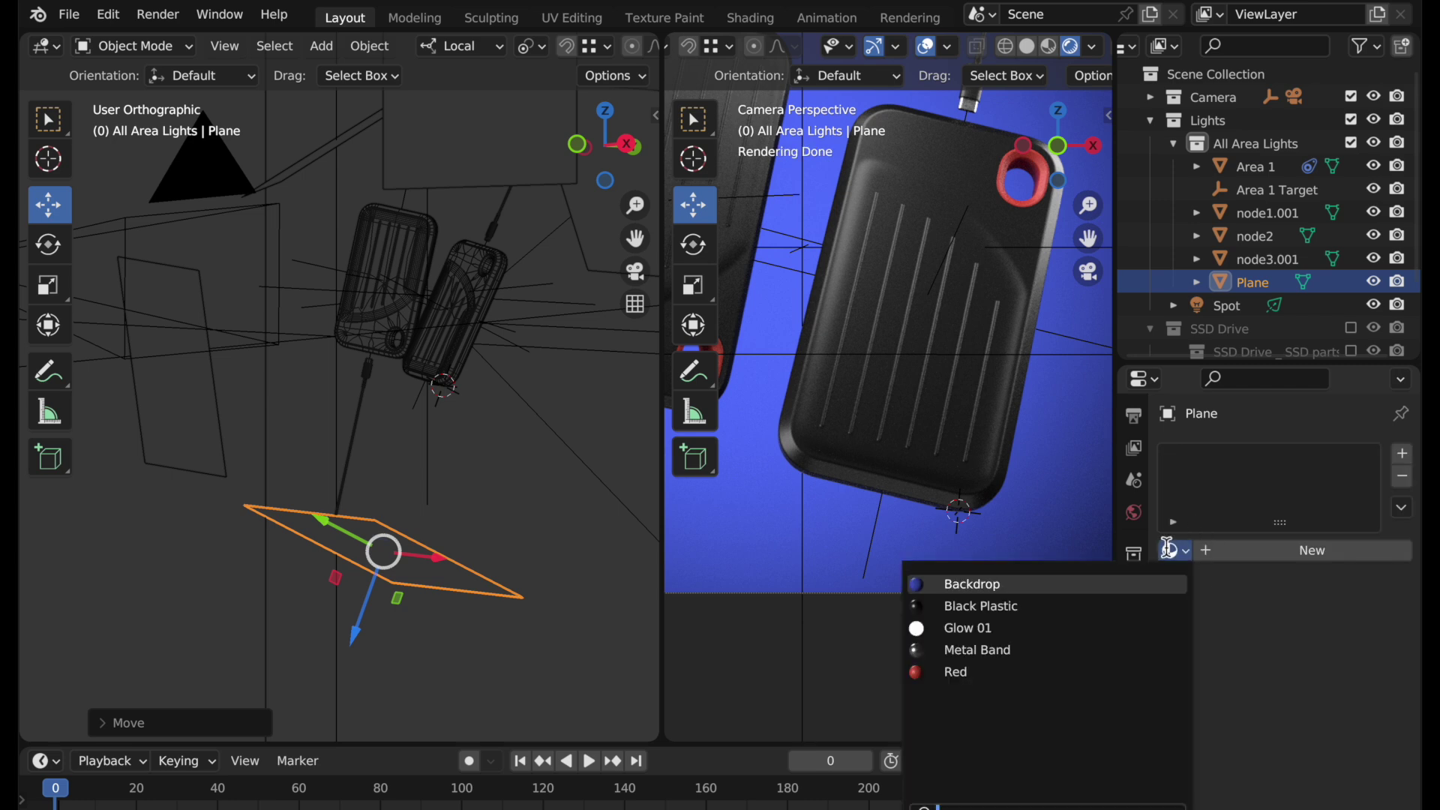
click(1089, 629)
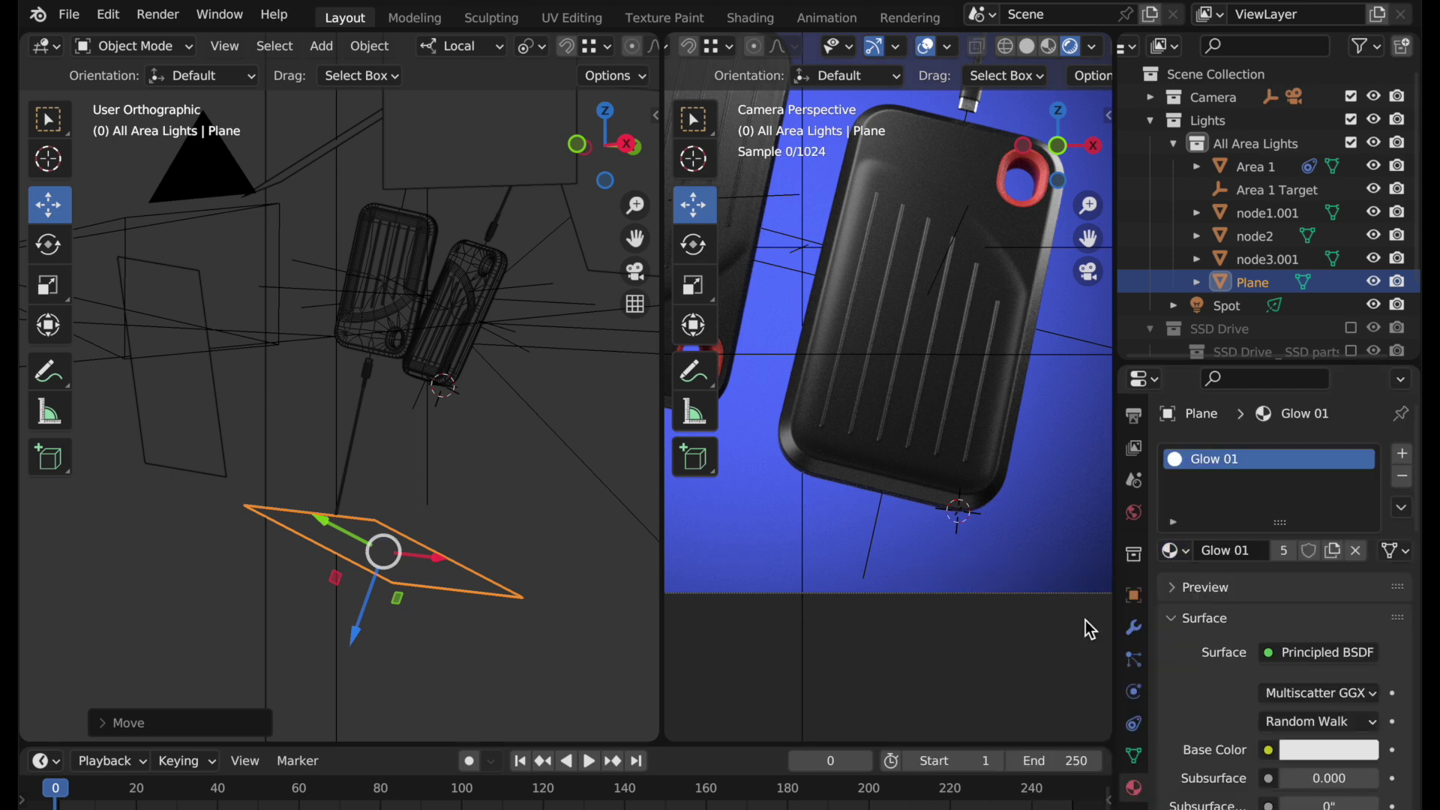
Rename the new light plane as "Area 2"
right_click(514, 596)
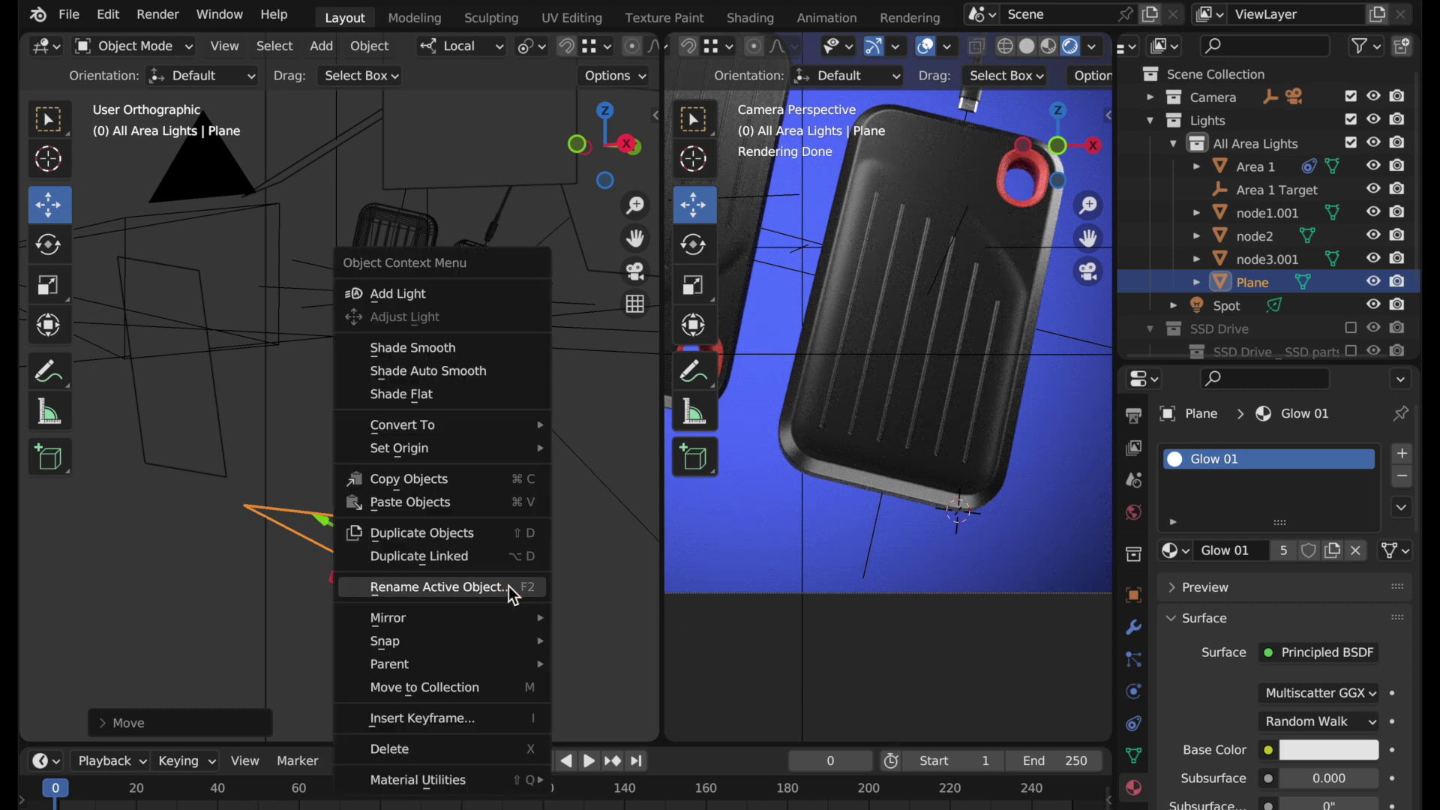
click(509, 589)
text(A)
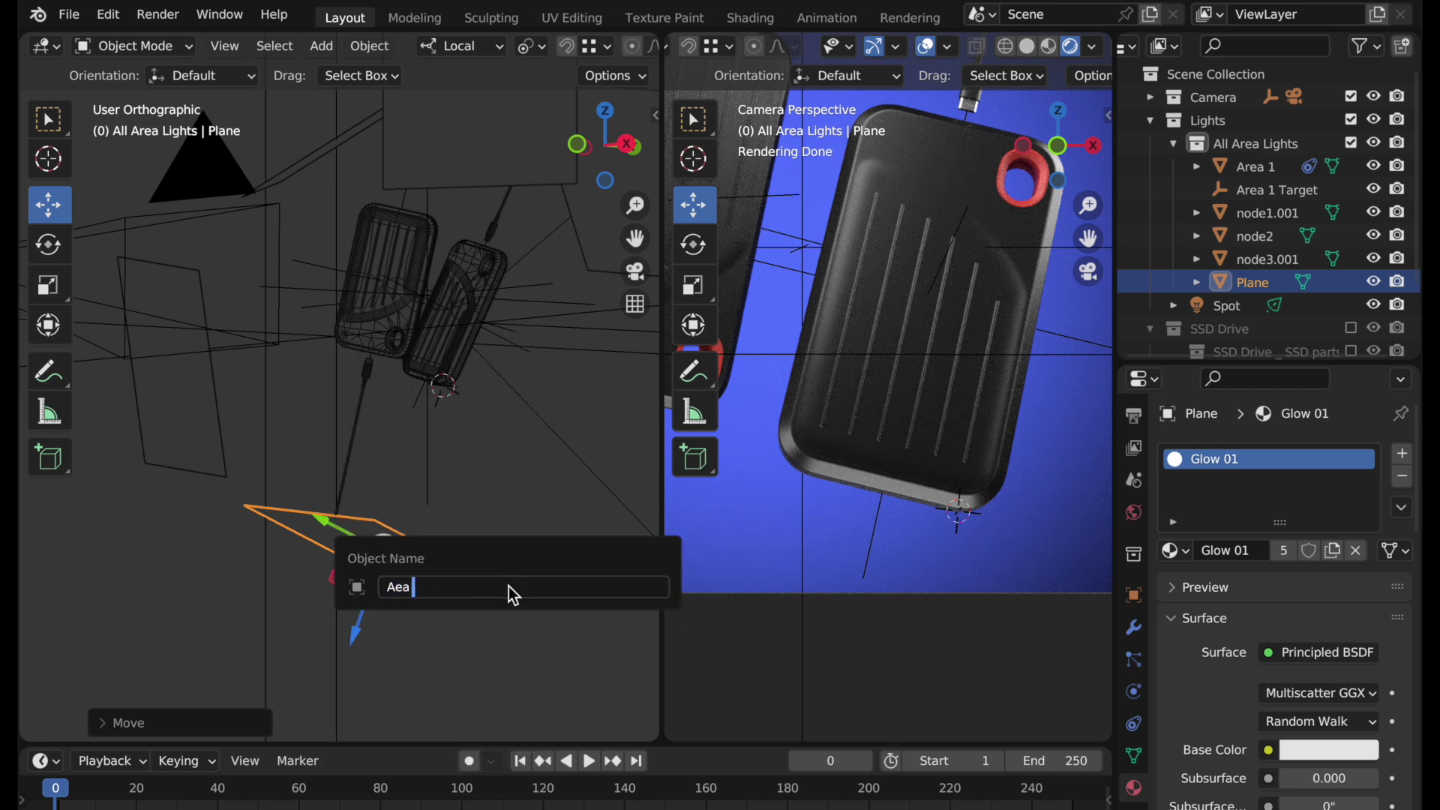
text(rea 2)
key(Return)
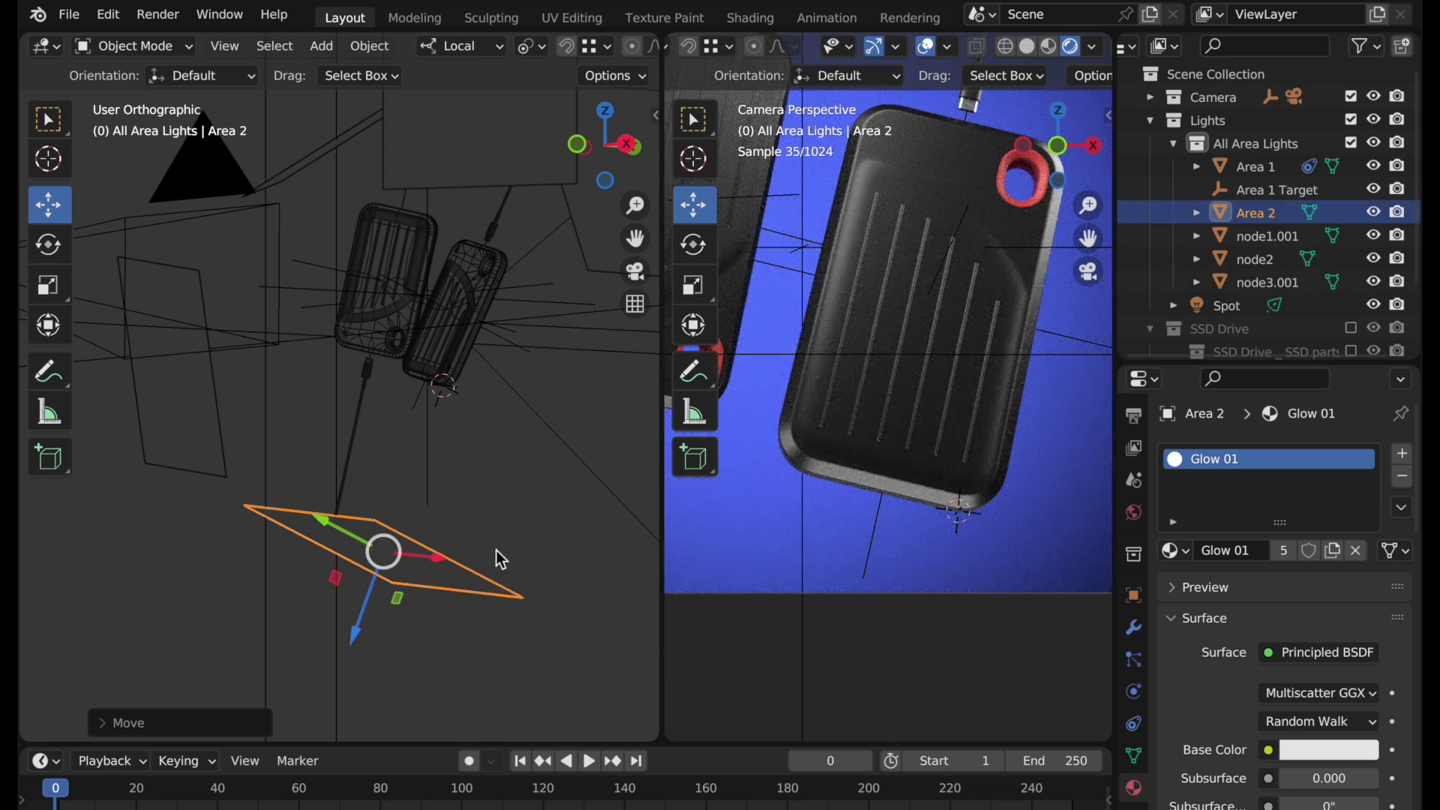
Add a Plain Axes empty at the 3D cursor on the right drive's lower end
key(shift+a)
mouse_move(457, 630)
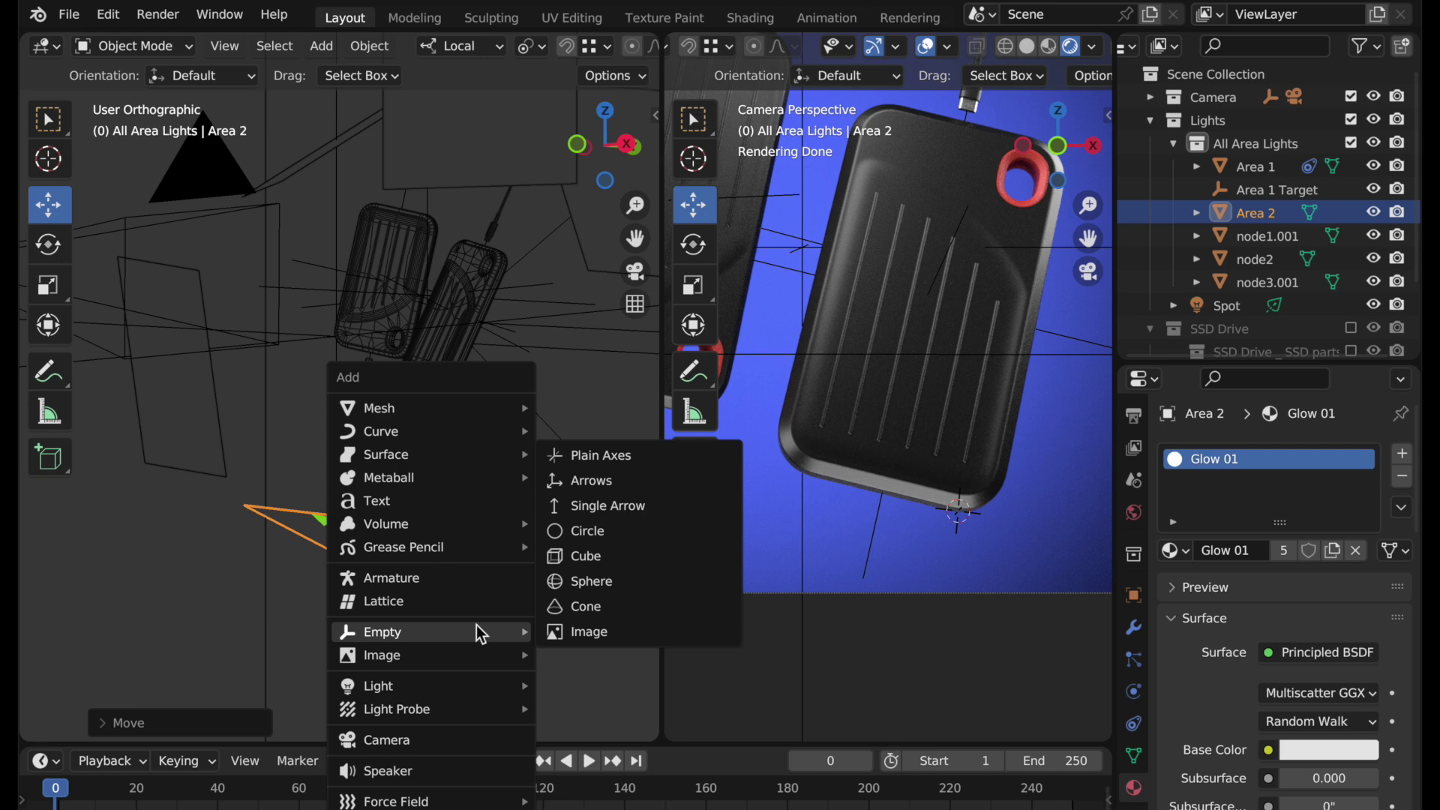
click(579, 471)
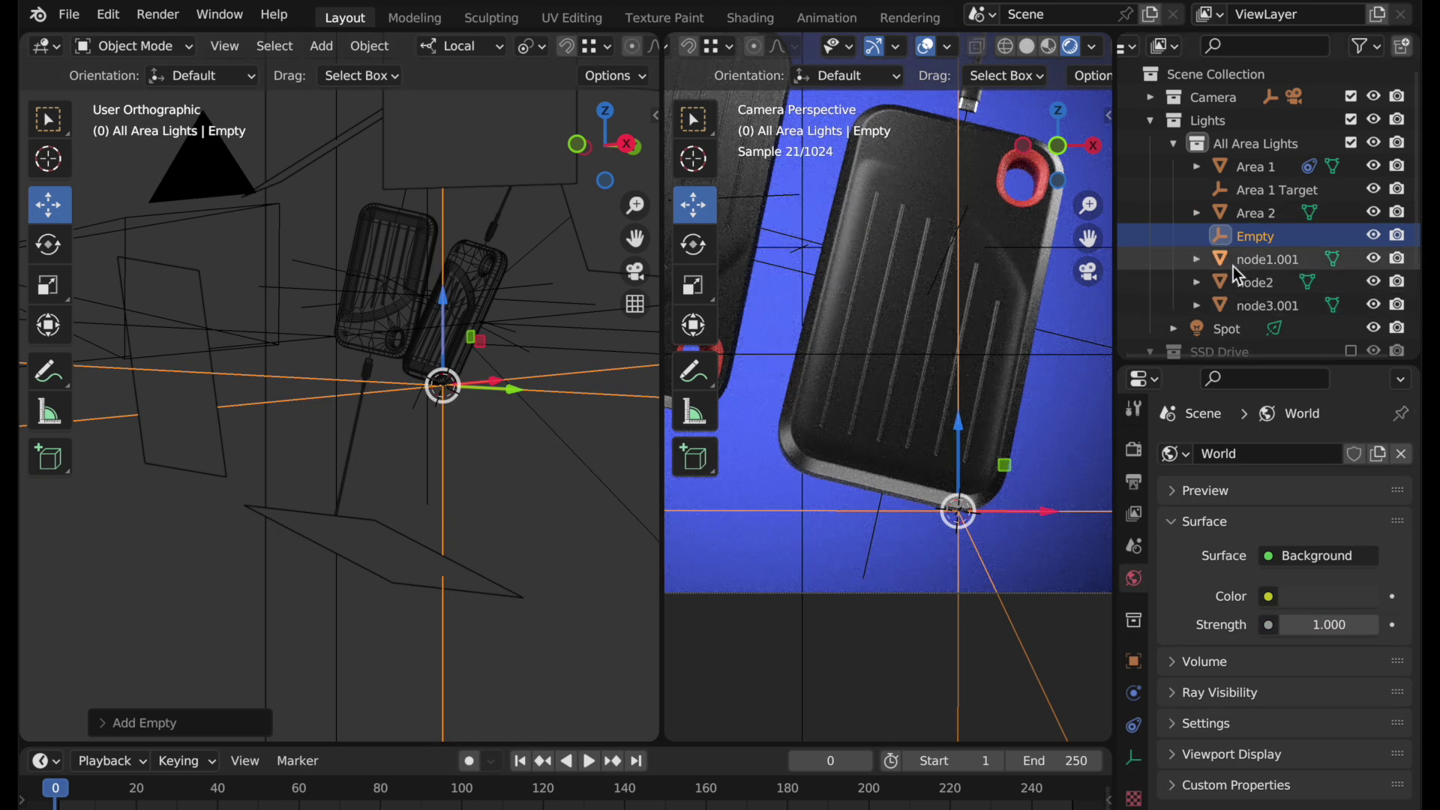
Rename the new empty as "Area 2 Target"
right_click(489, 362)
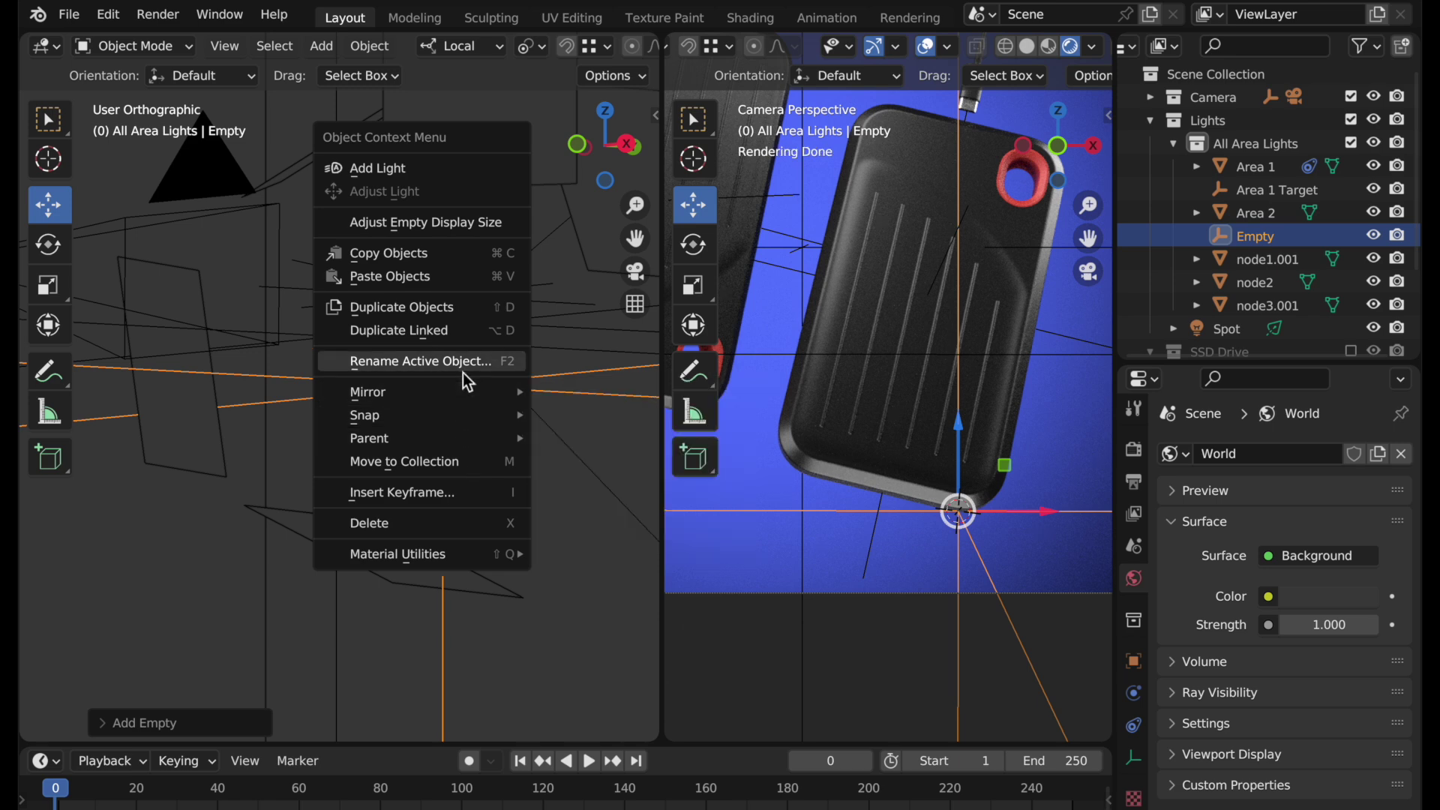
click(462, 366)
text(Area 2 Target)
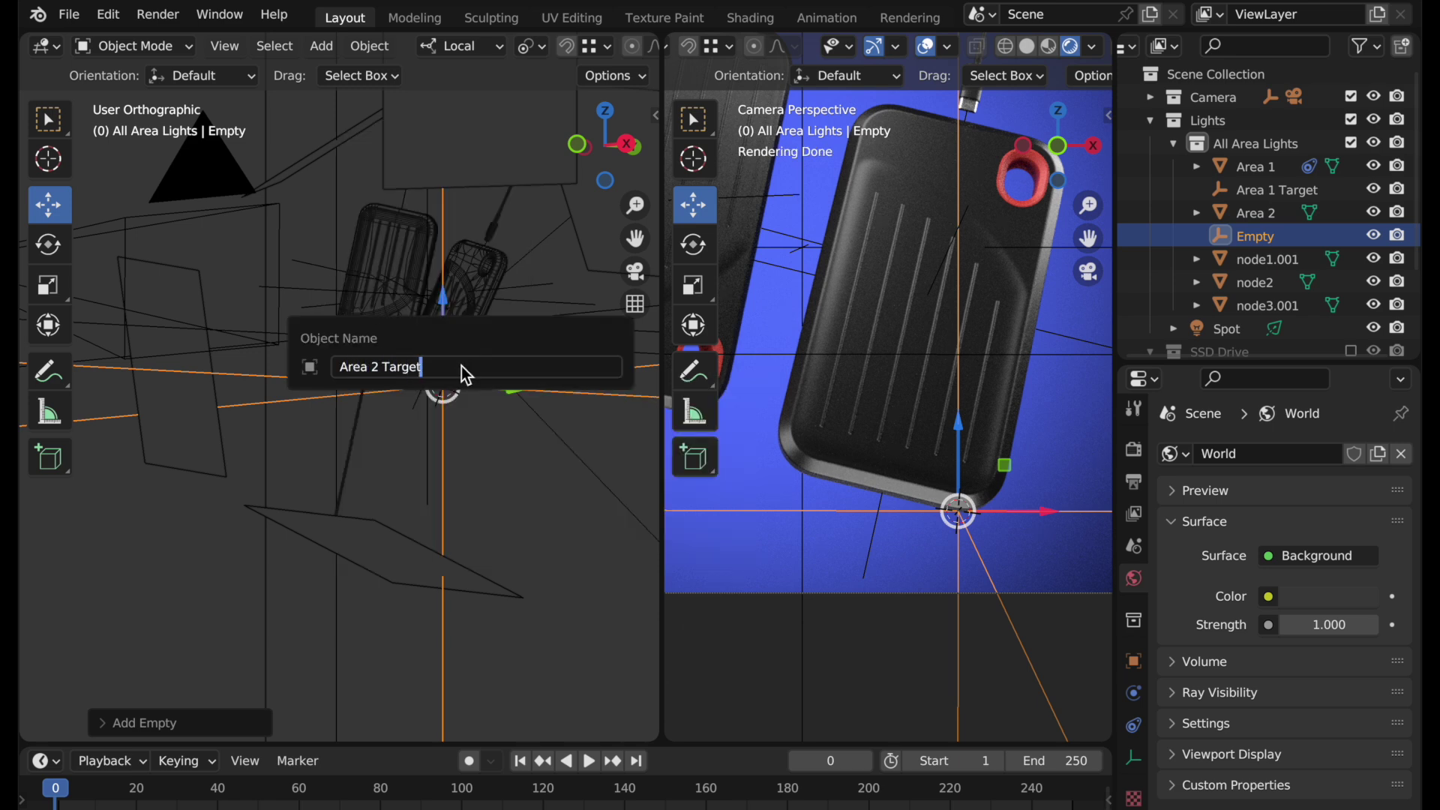
key(Return)
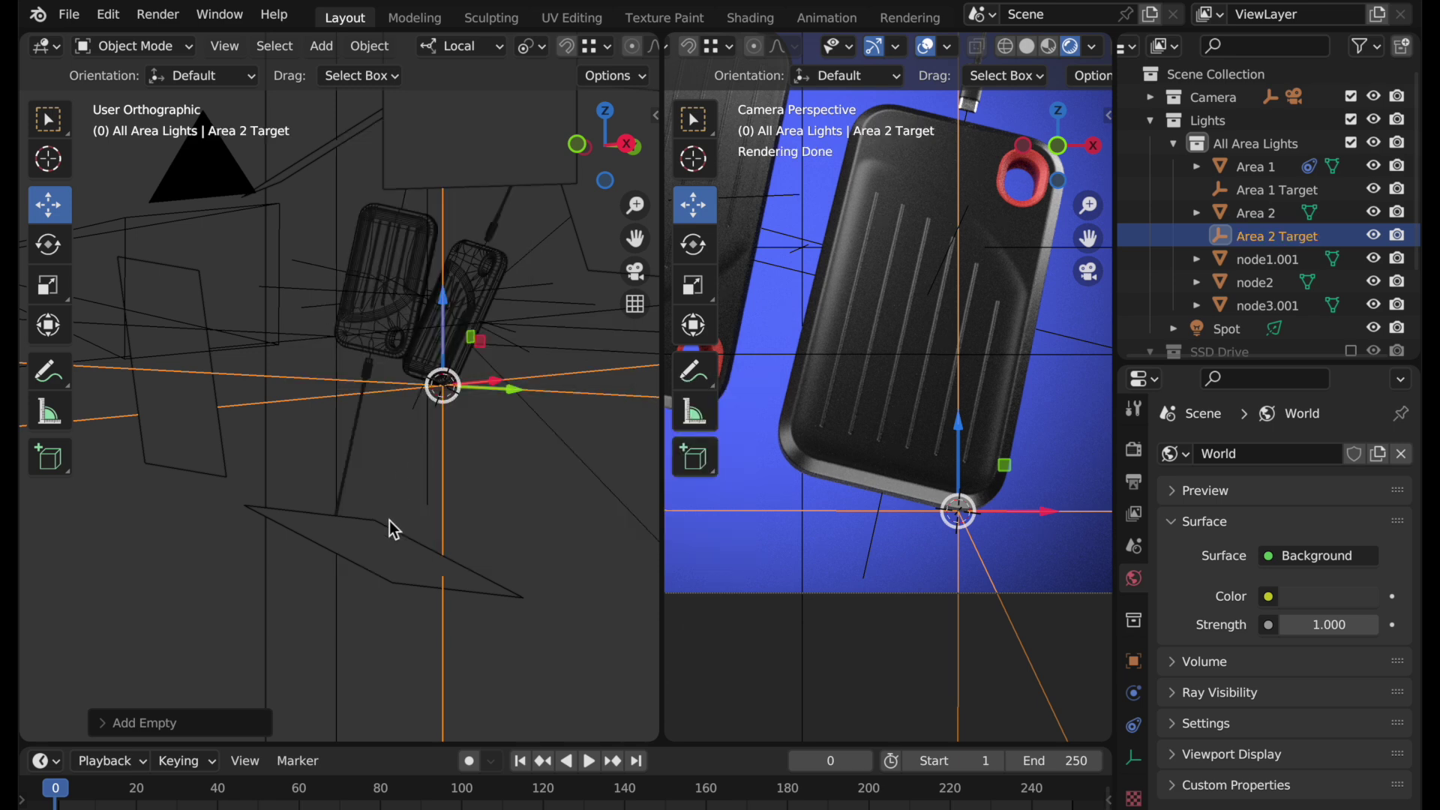
Add a Track To constraint to the Area 2 plane
click(390, 534)
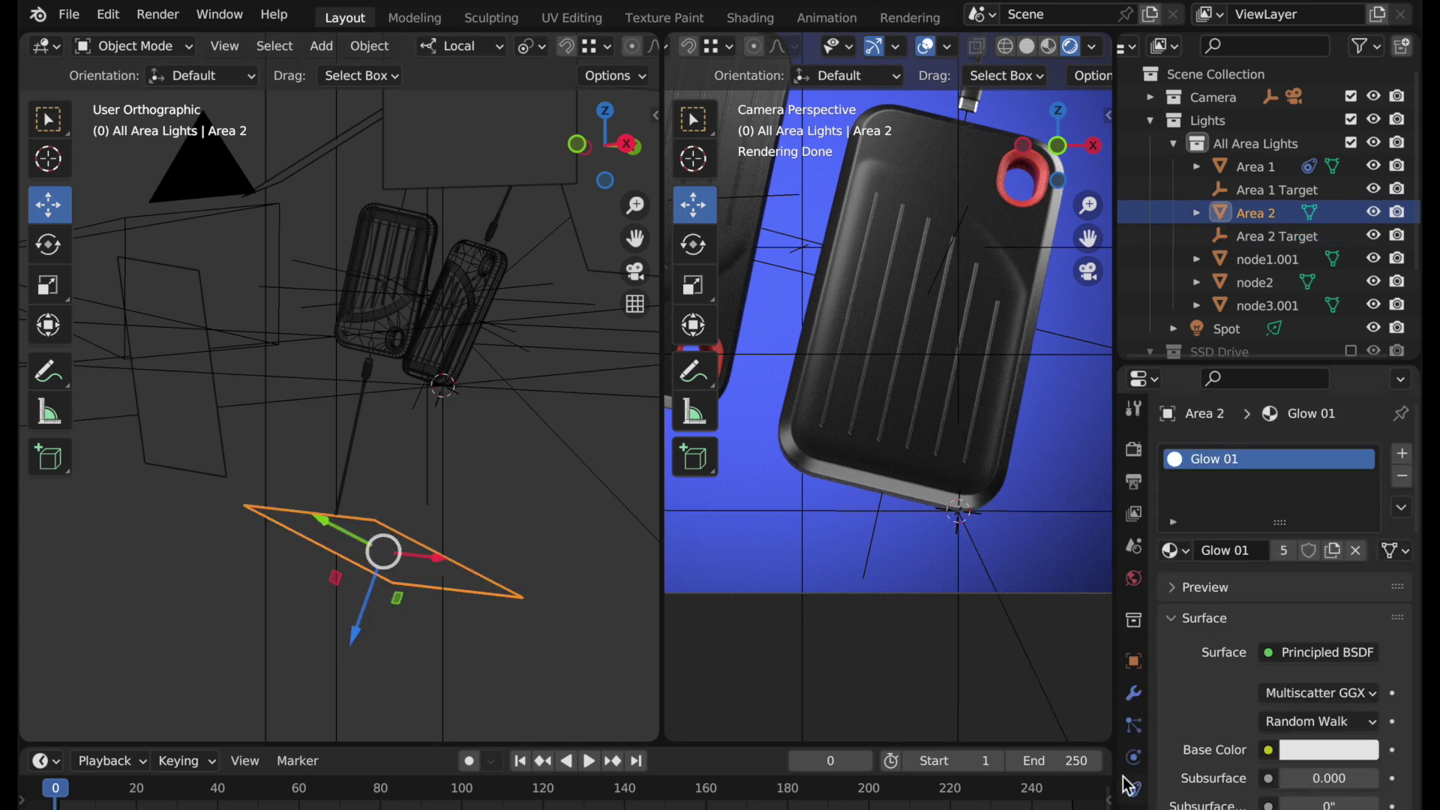
scroll(1132, 772, down, 3)
click(1133, 692)
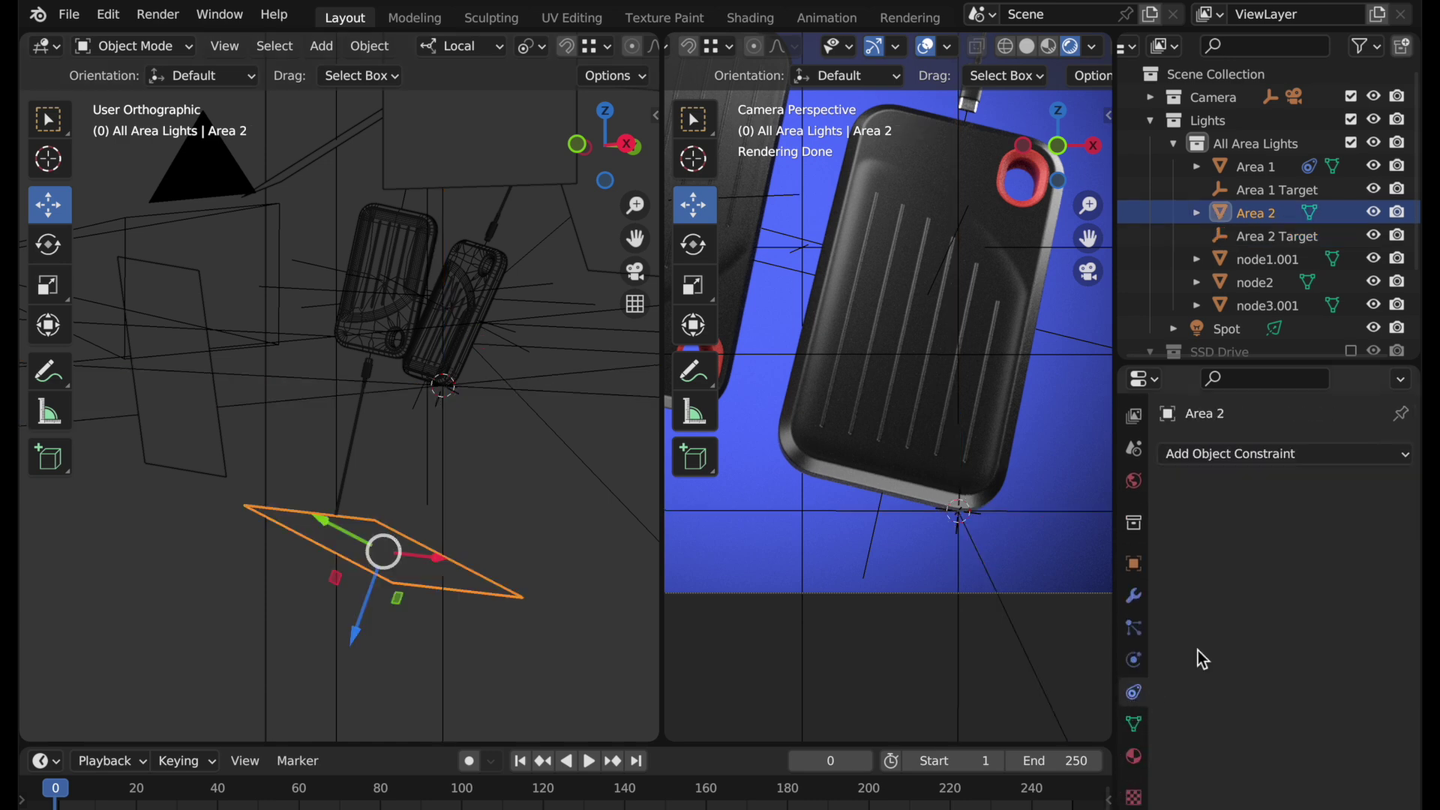
click(1260, 454)
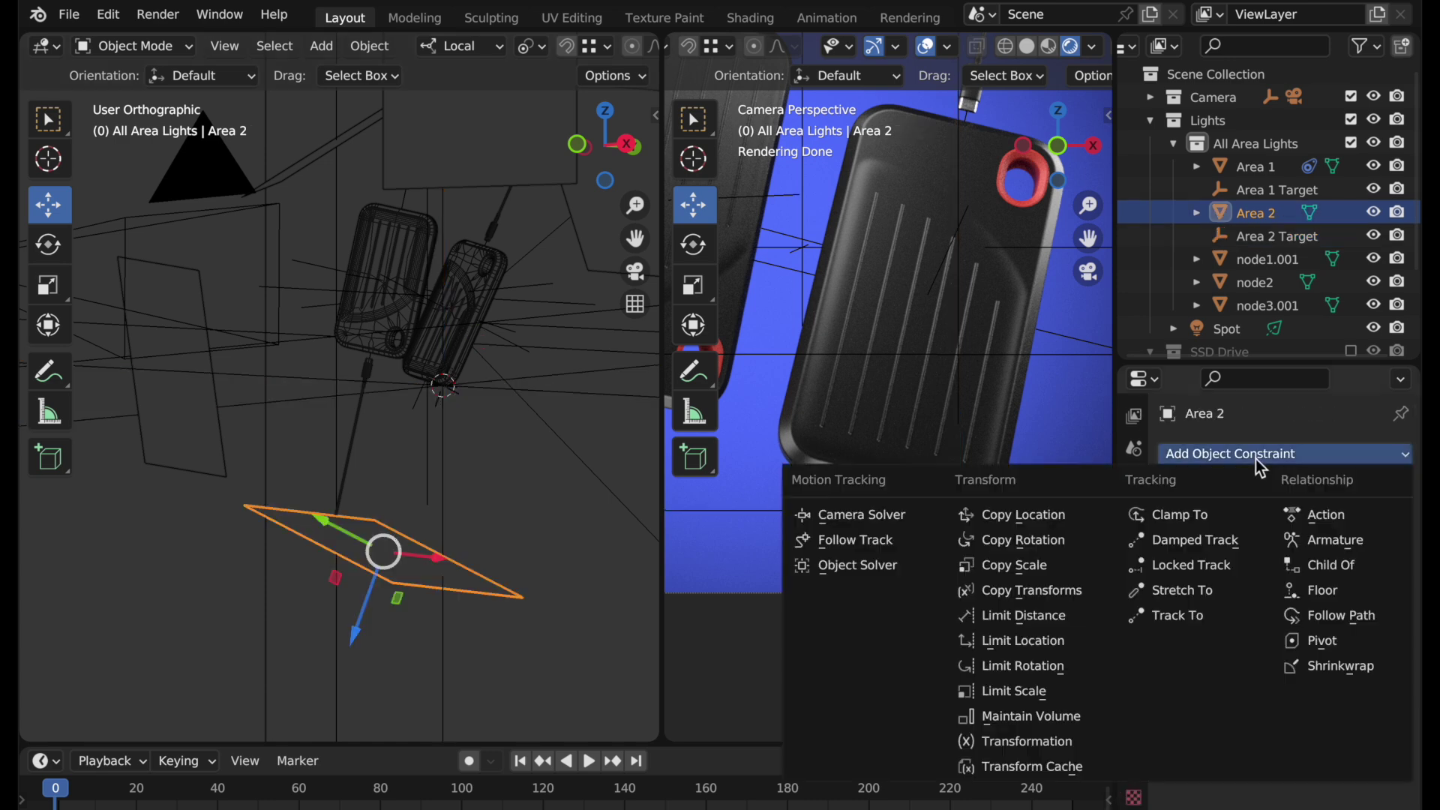
click(1186, 618)
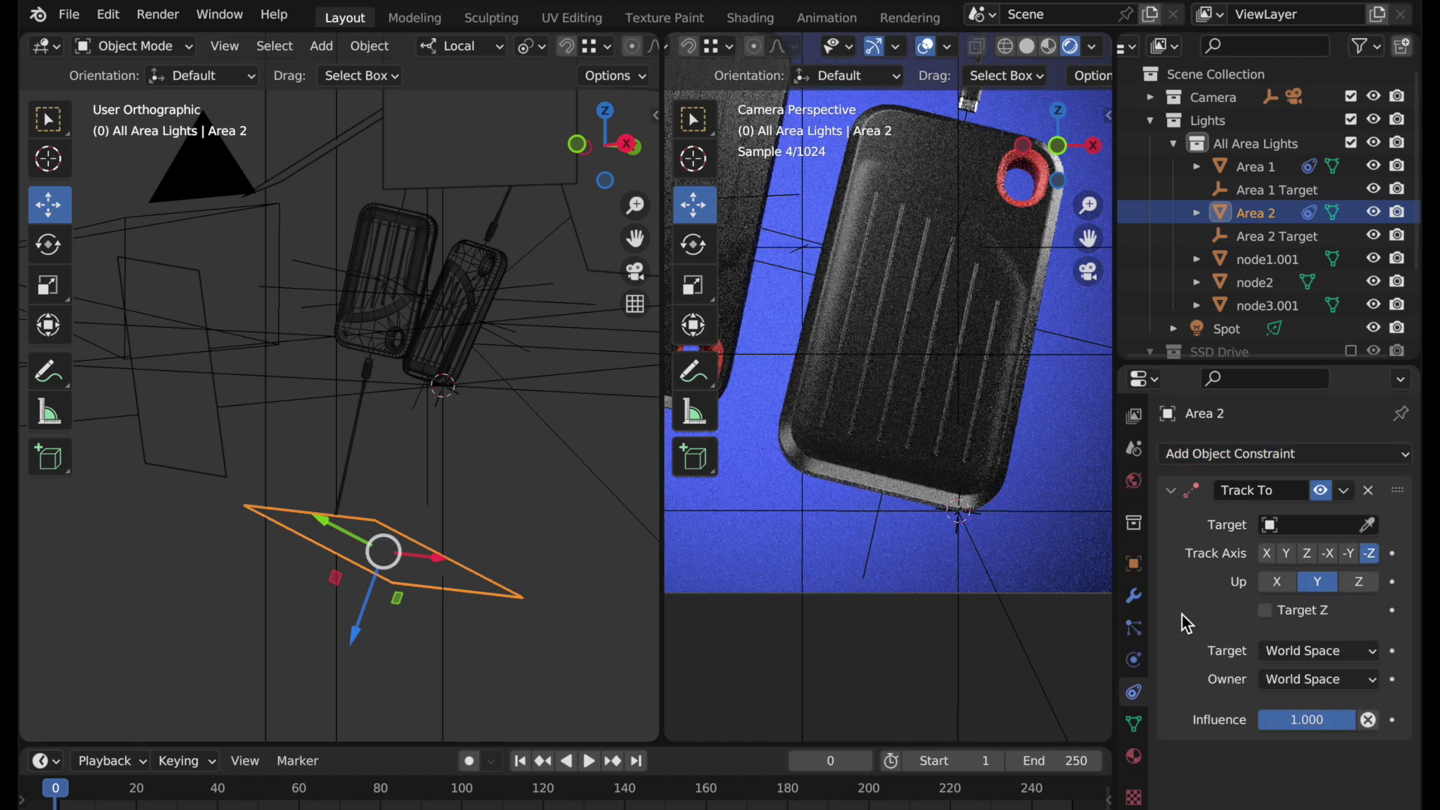
Set Area 2 Target as the Track To target and move the Area 2 plane along its local Y axis until it sits directly beneath the target
click(1369, 526)
click(1275, 239)
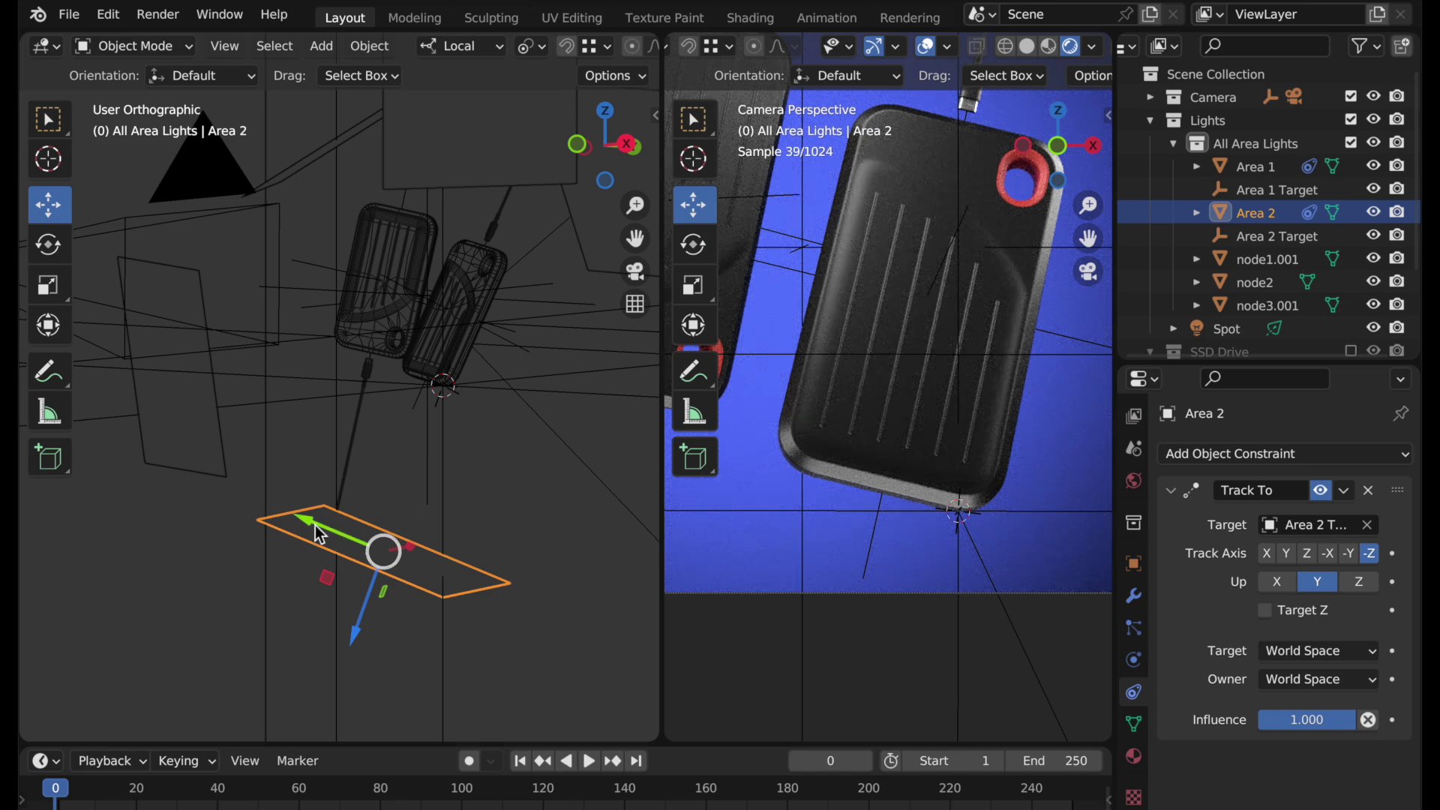
drag(319, 531, 379, 564)
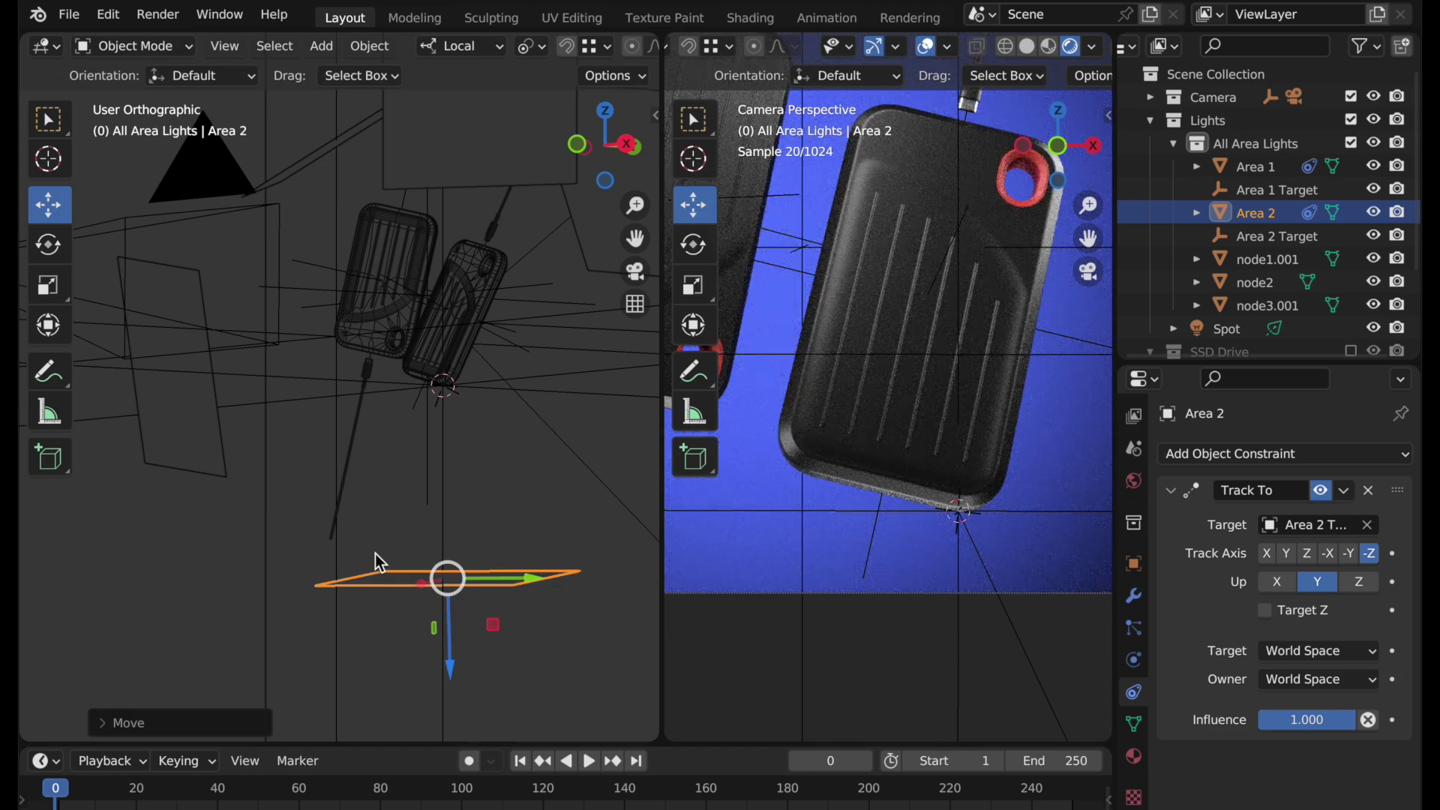